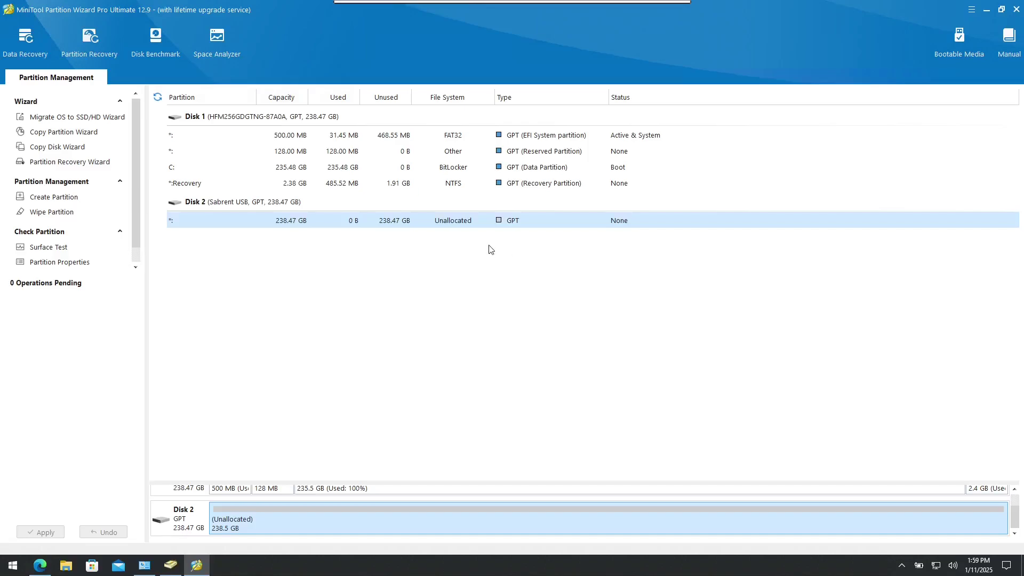
Examine the partitions on Disk 1 and select Disk 2, the Sabrent USB disk
click(281, 121)
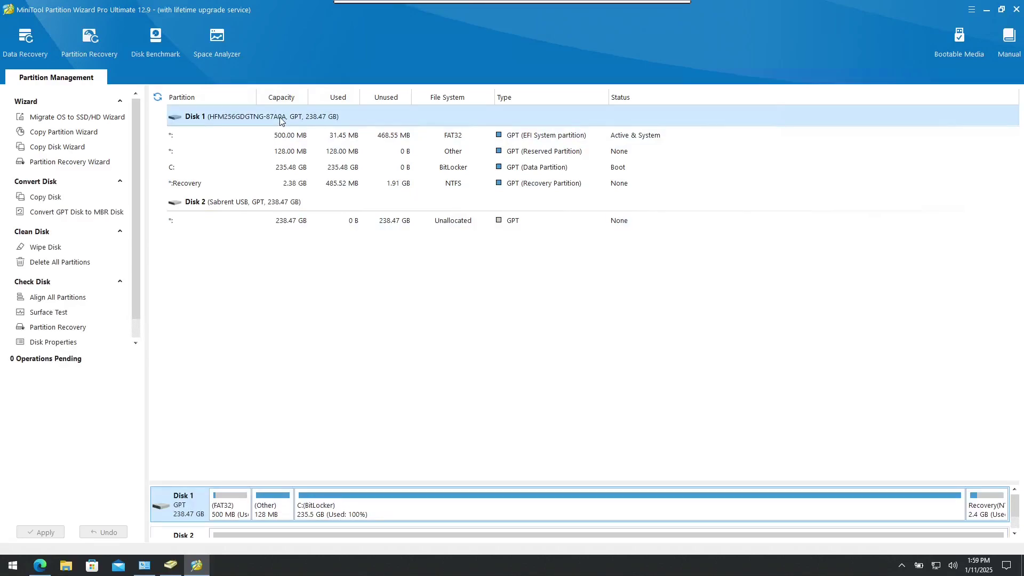
click(297, 140)
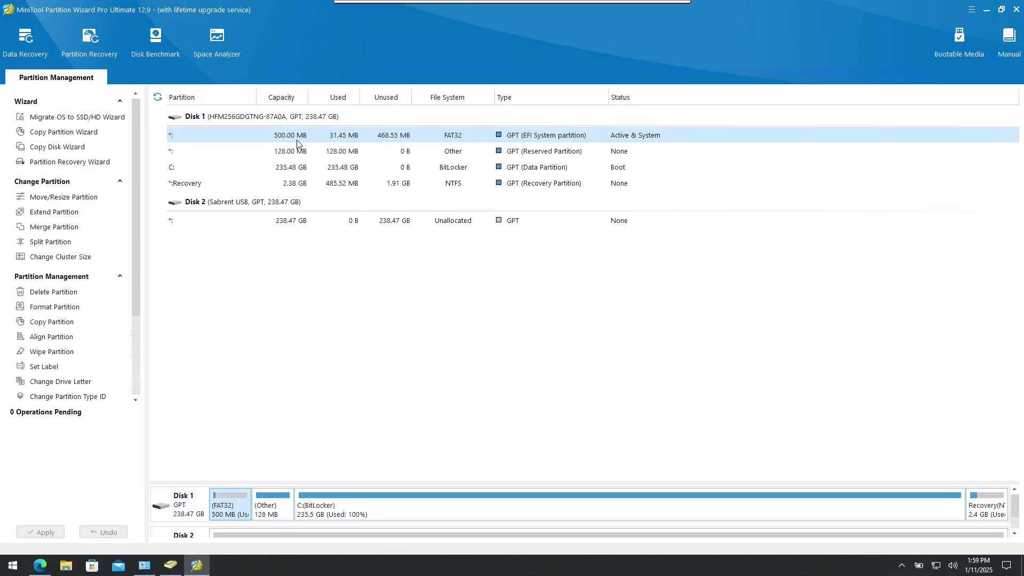
click(312, 168)
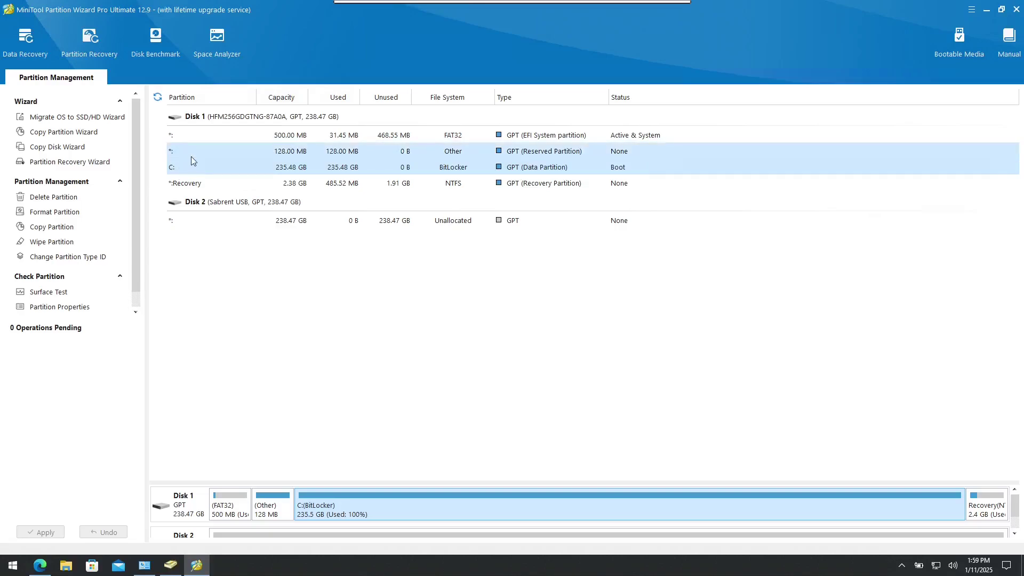
click(192, 208)
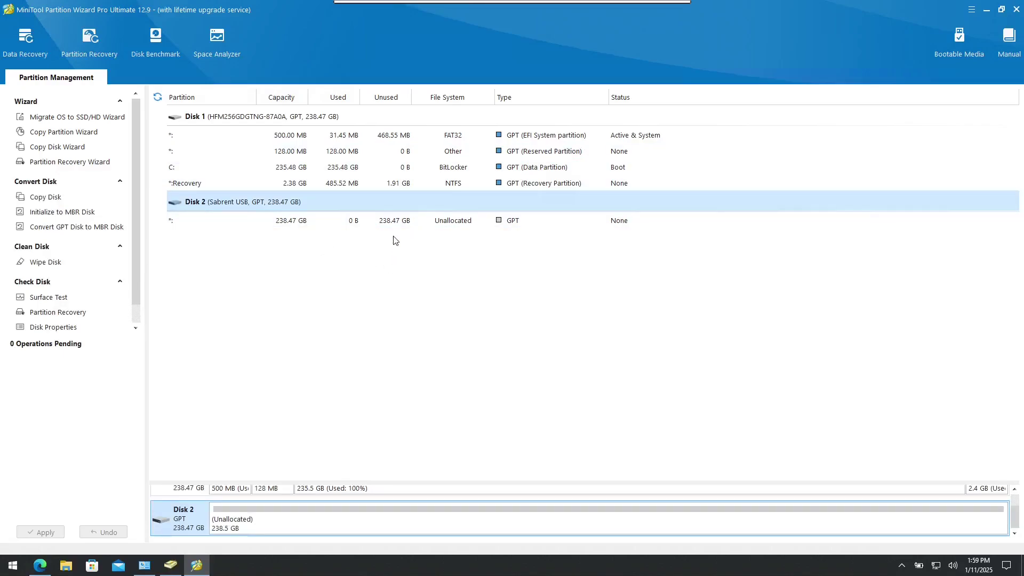
Start the Partition Recovery Wizard and choose Disk 2 (Sabrent USB) as the disk to recover
scroll(84, 243, down, 1)
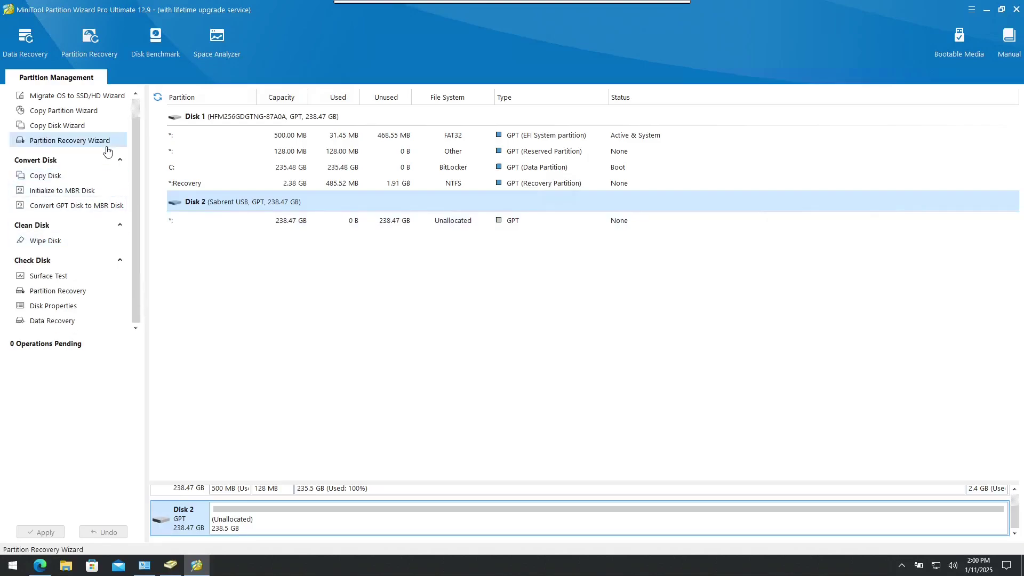
click(107, 148)
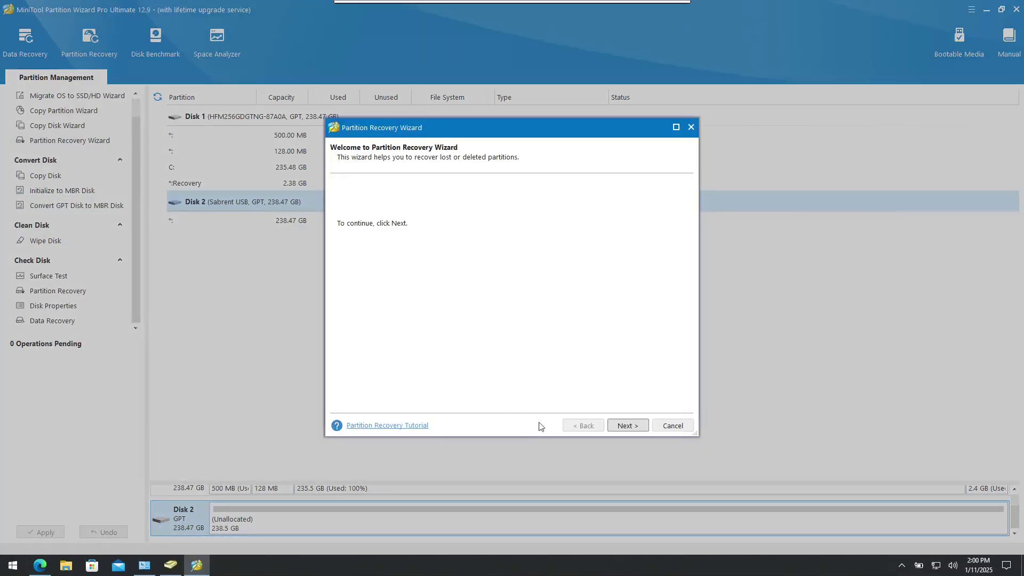
click(624, 425)
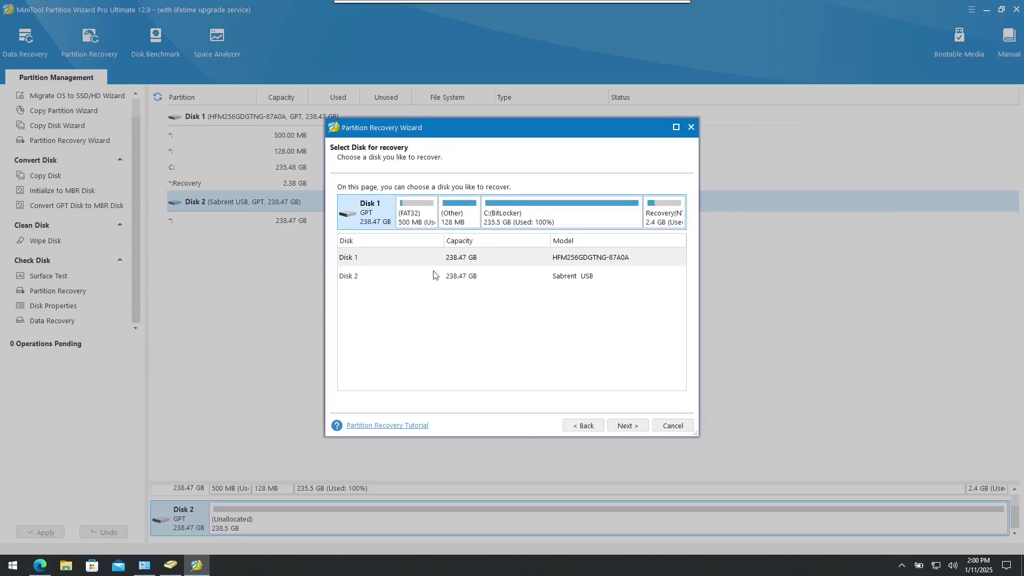
click(567, 283)
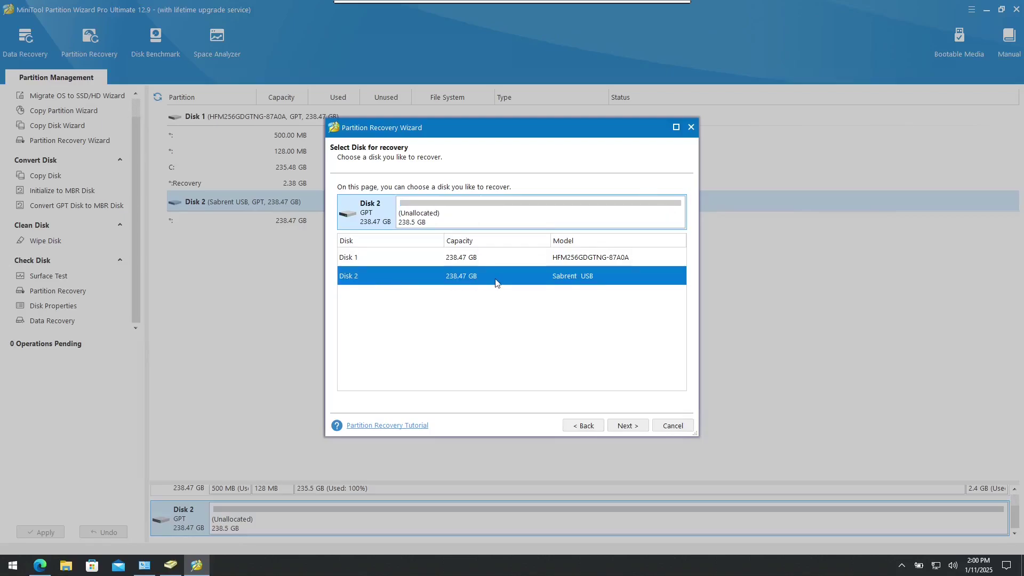
click(625, 425)
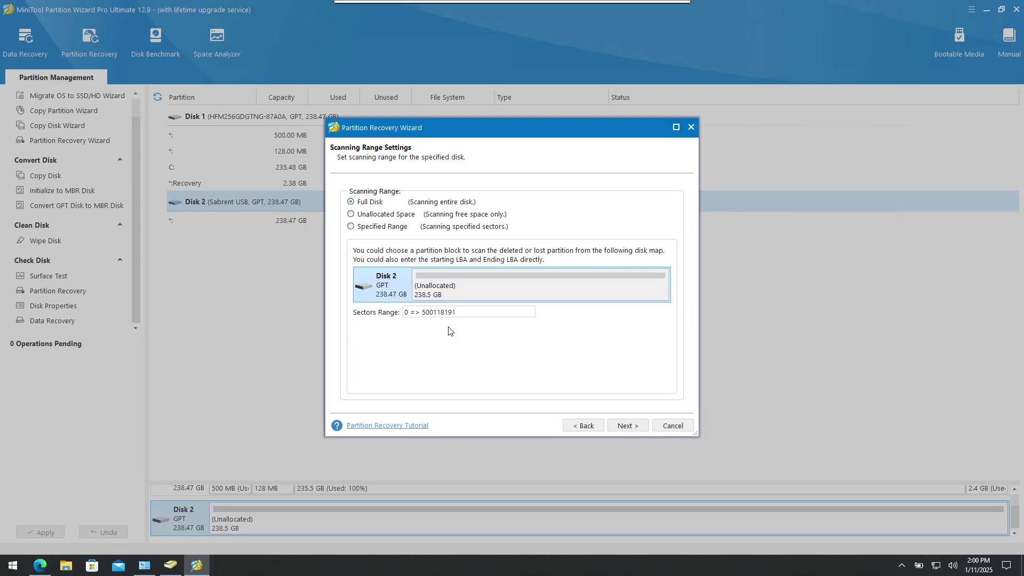
click(399, 216)
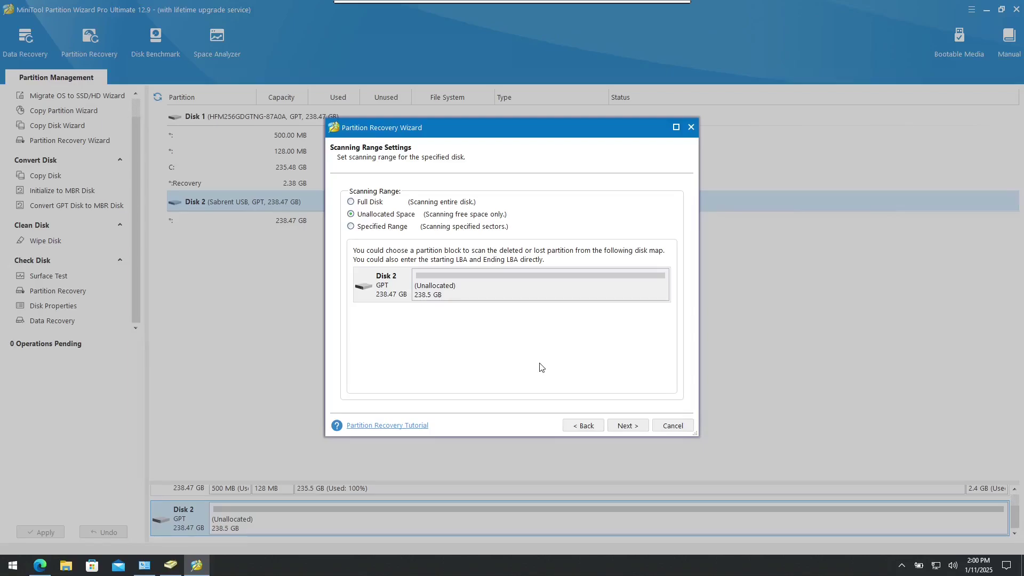
click(412, 228)
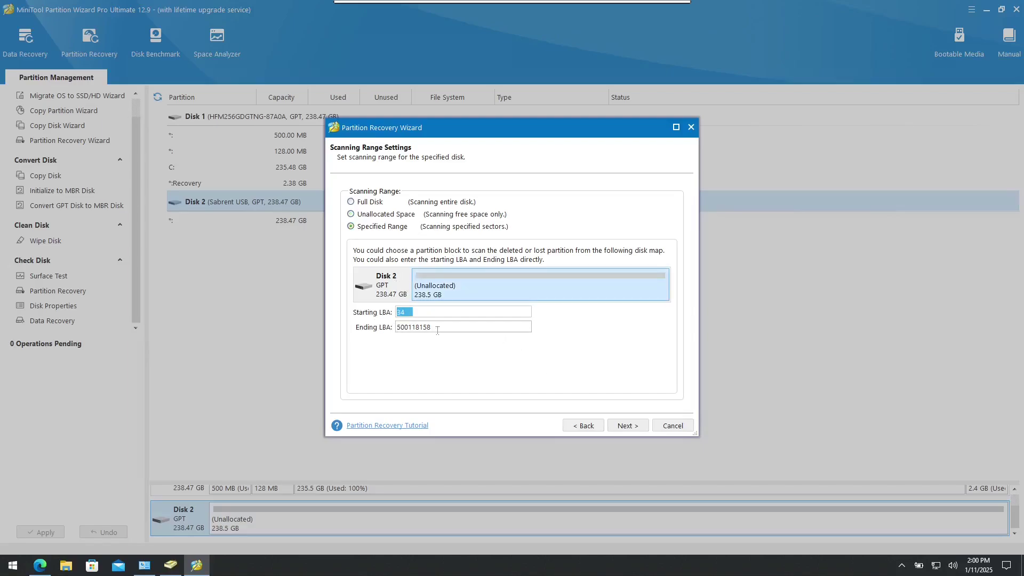
drag(397, 327, 438, 327)
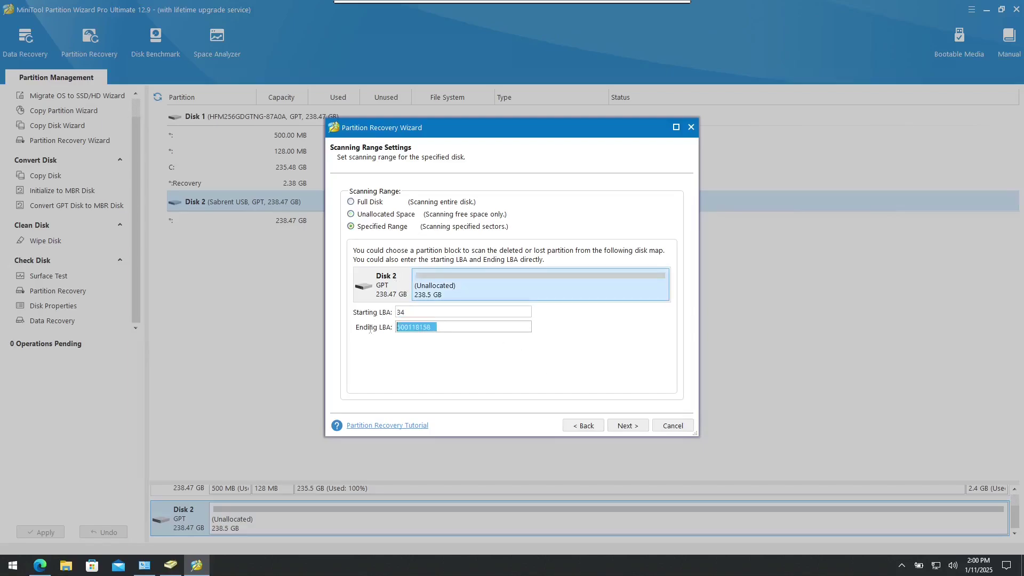
Scan Disk 2 for lost partitions with the Full Disk range and the Quick Scan method
click(365, 208)
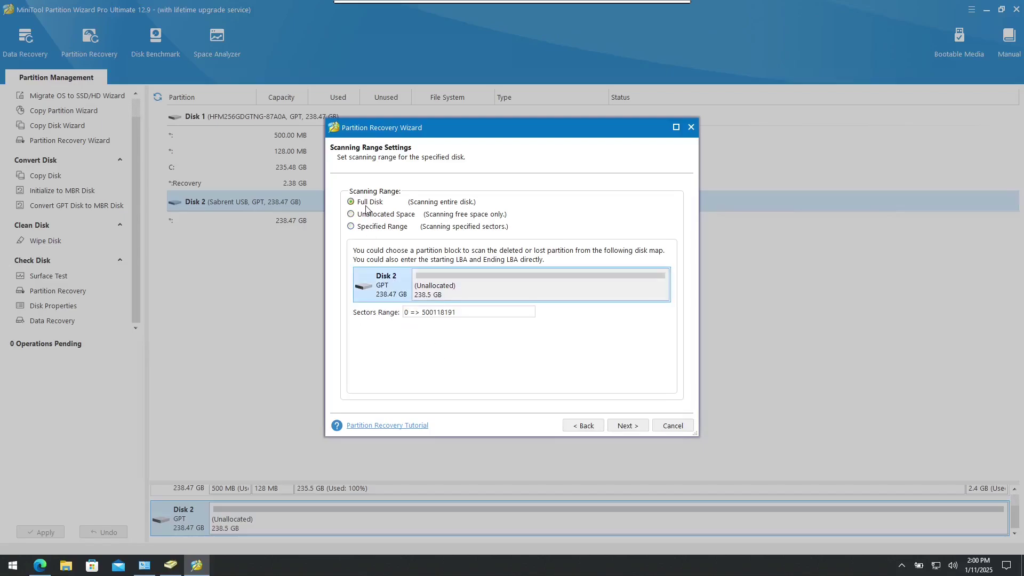
click(642, 427)
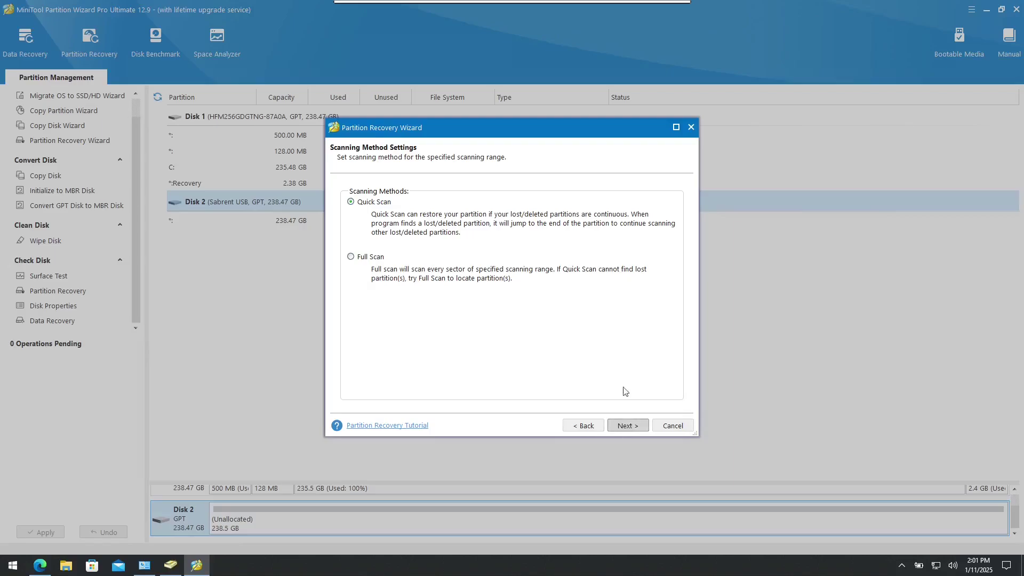
click(627, 426)
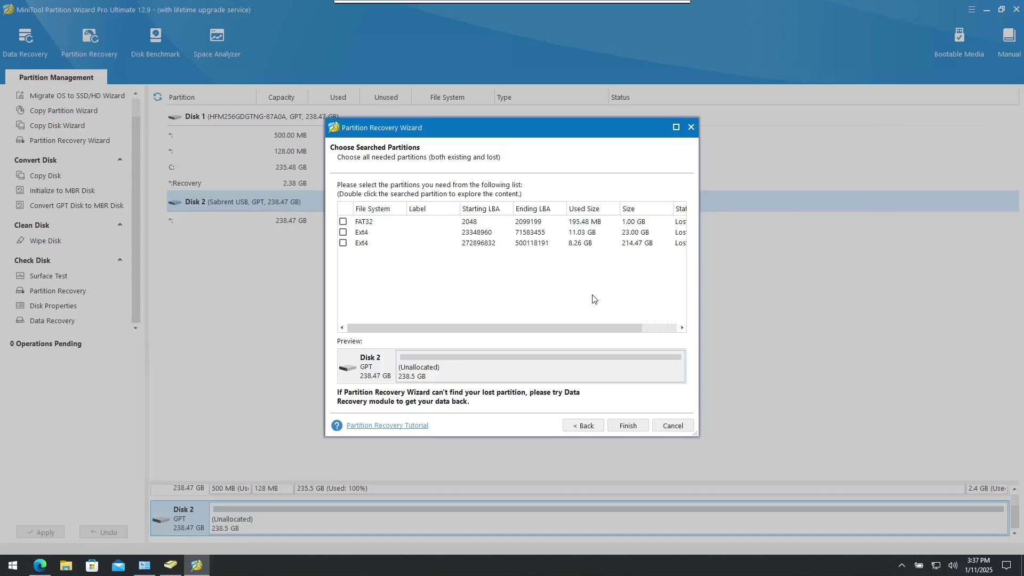
Examine the sector ranges, sizes and status of the FAT32 and Ext4 partitions in the scan results
click(383, 234)
click(382, 244)
click(466, 235)
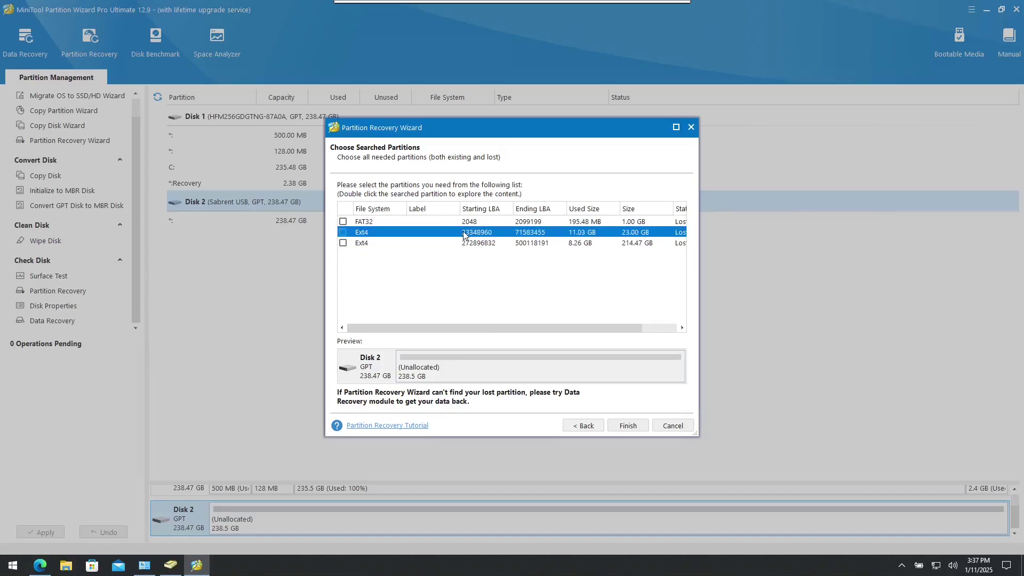
drag(509, 328, 553, 334)
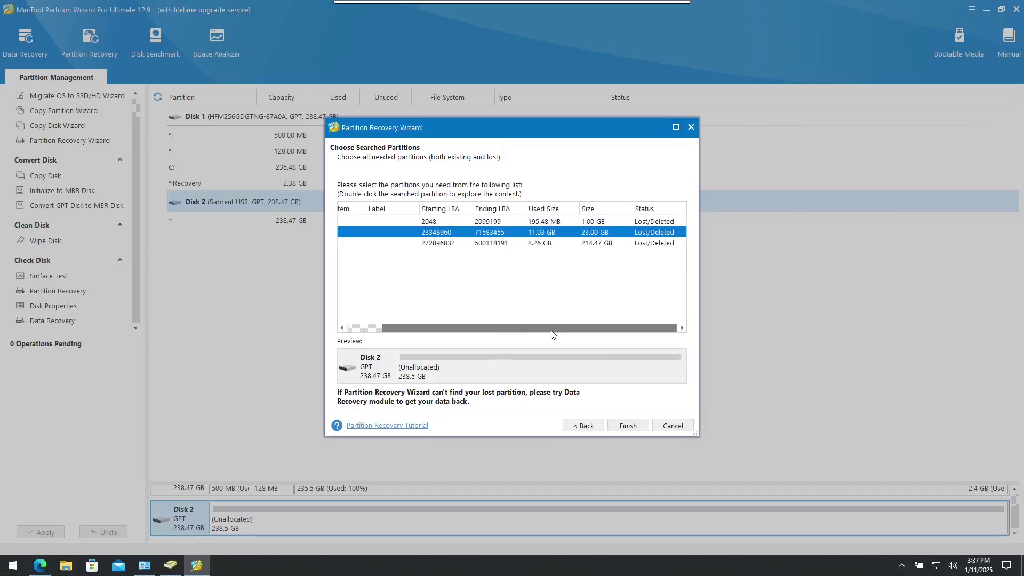
click(577, 245)
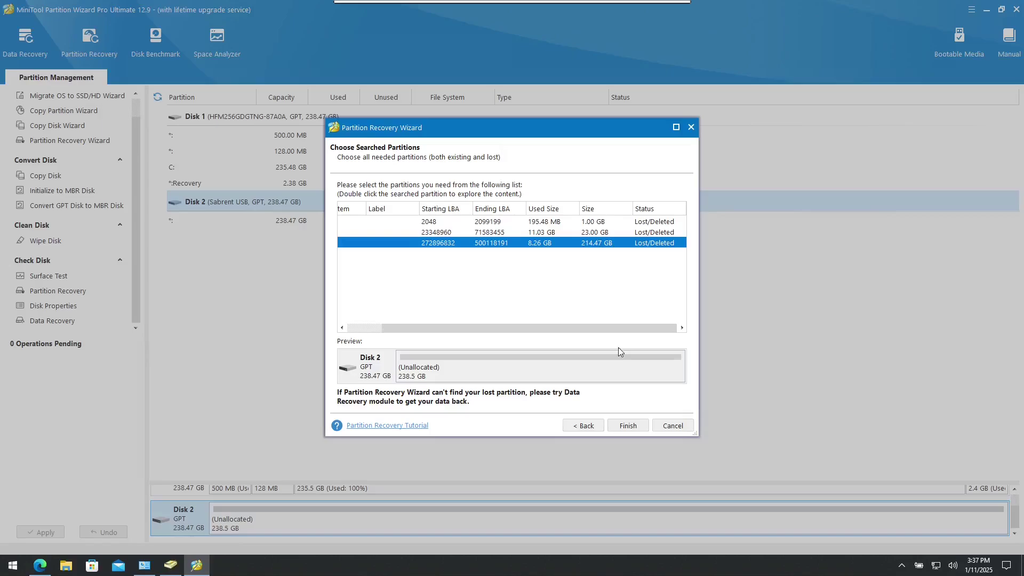
drag(624, 332, 552, 333)
click(393, 220)
drag(448, 333, 489, 331)
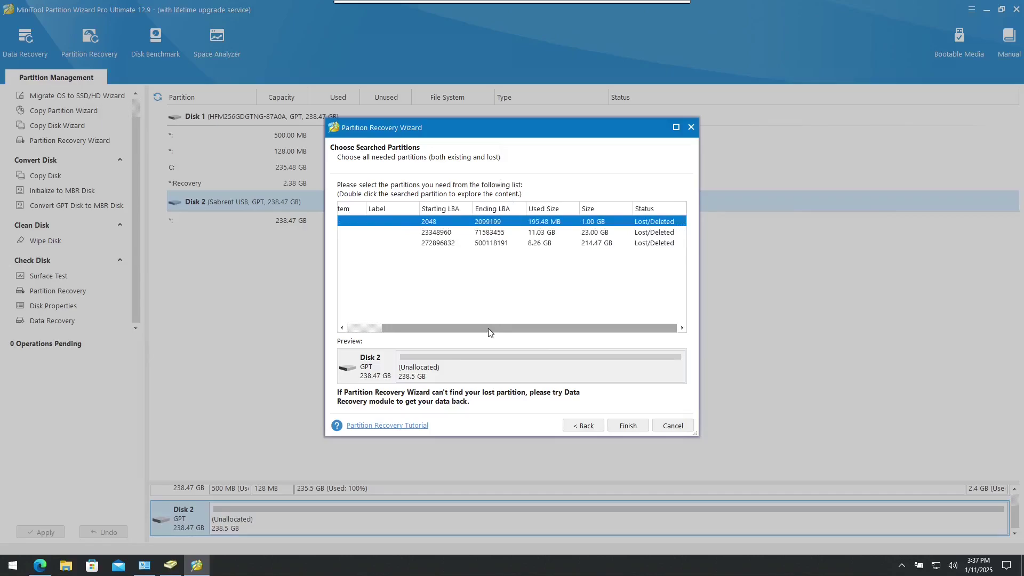
drag(488, 332, 454, 331)
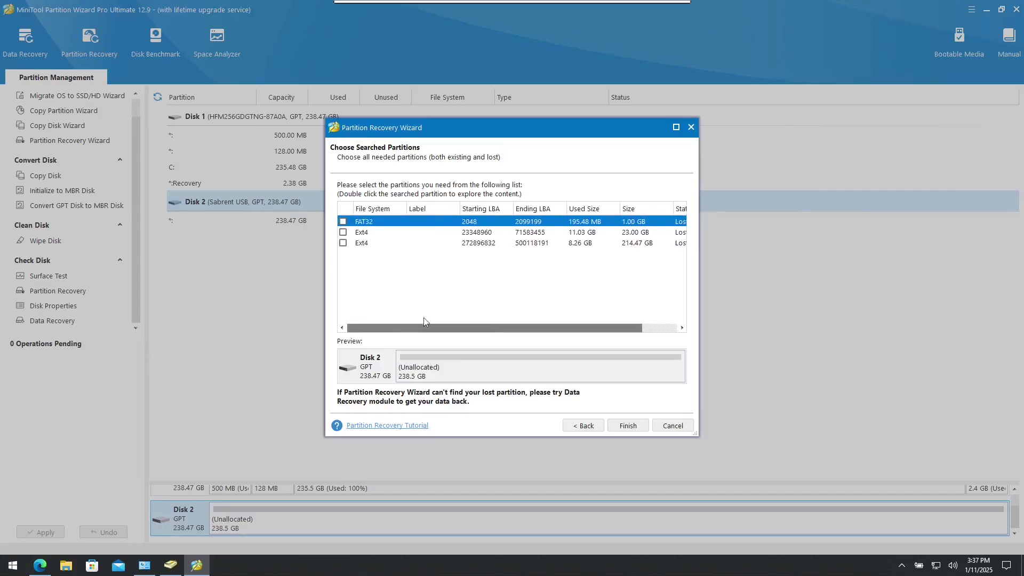
Mark both Ext4 partitions and the FAT32 partition for recovery and finish the wizard
click(343, 233)
click(343, 243)
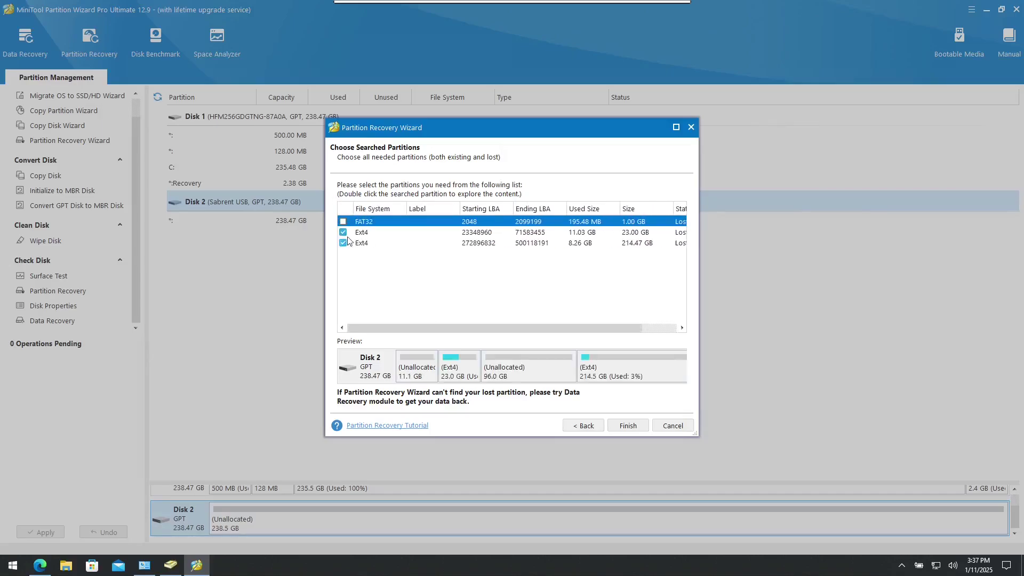
click(344, 222)
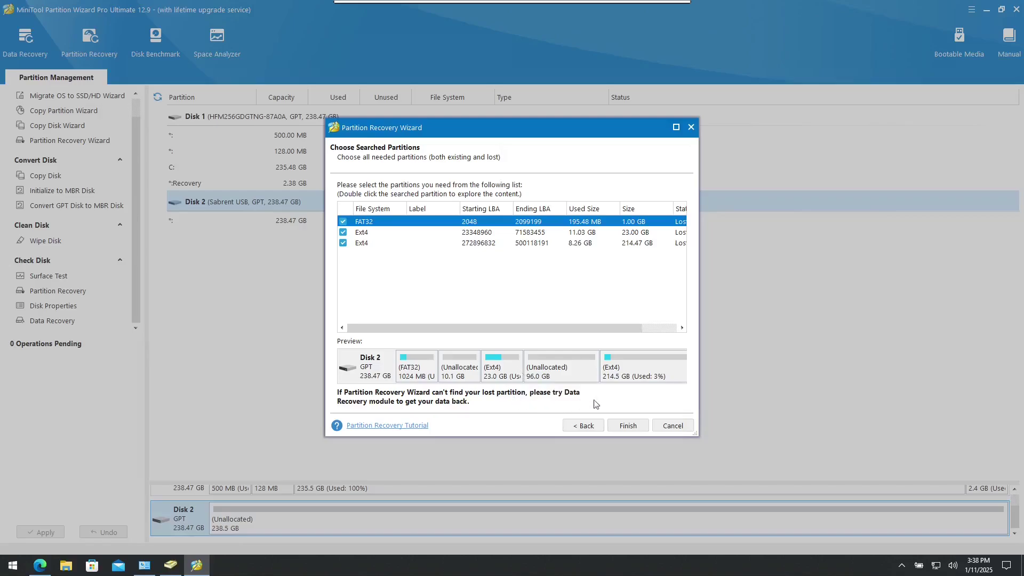
click(619, 424)
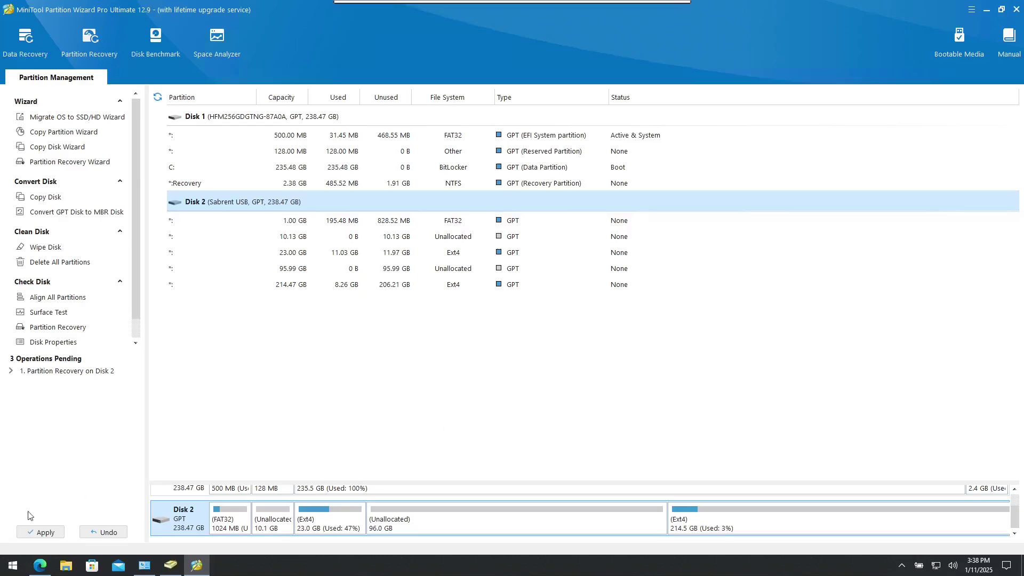
Apply the pending partition recovery on Disk 2 and close the completion message
click(46, 532)
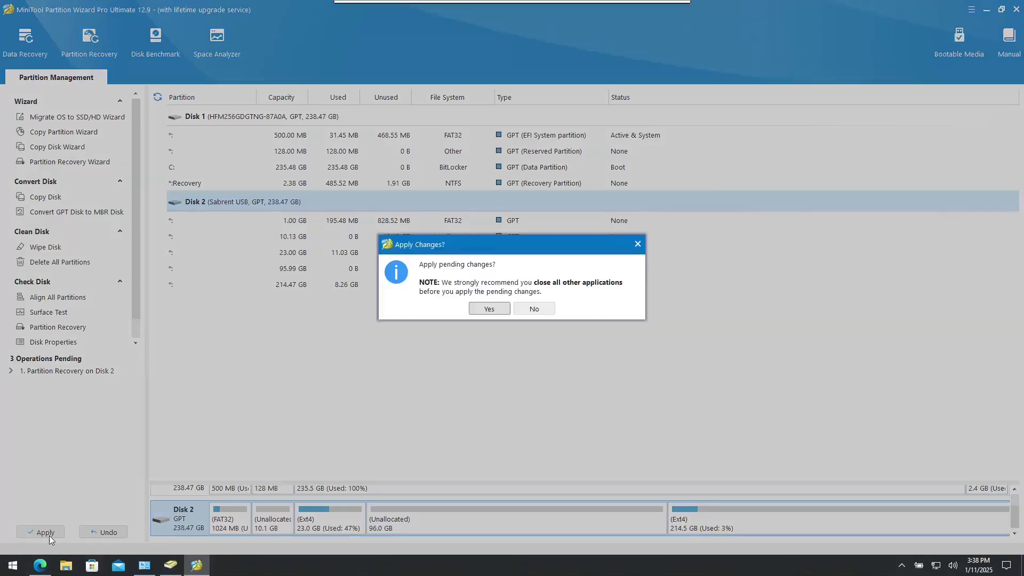
click(497, 311)
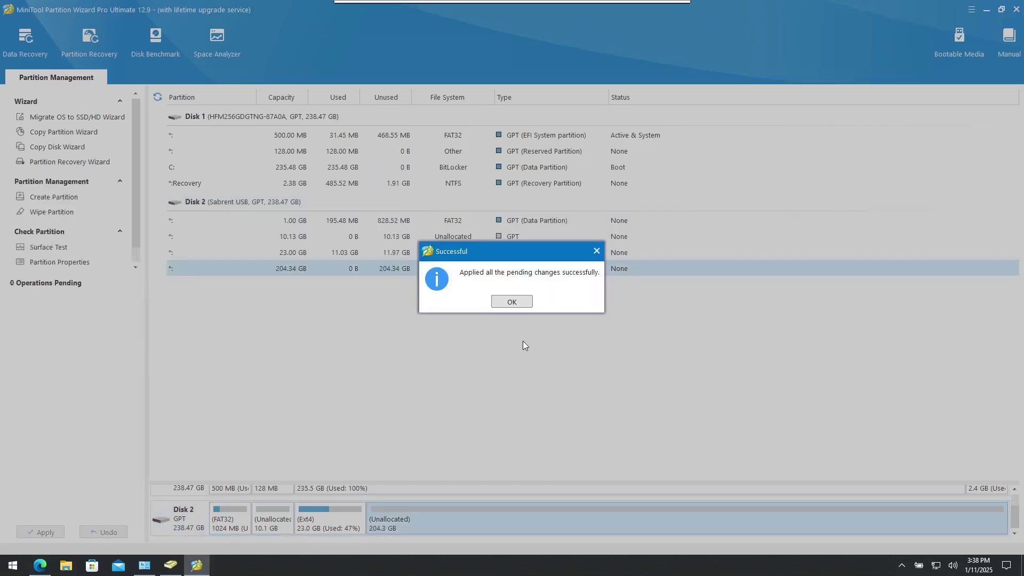
click(521, 301)
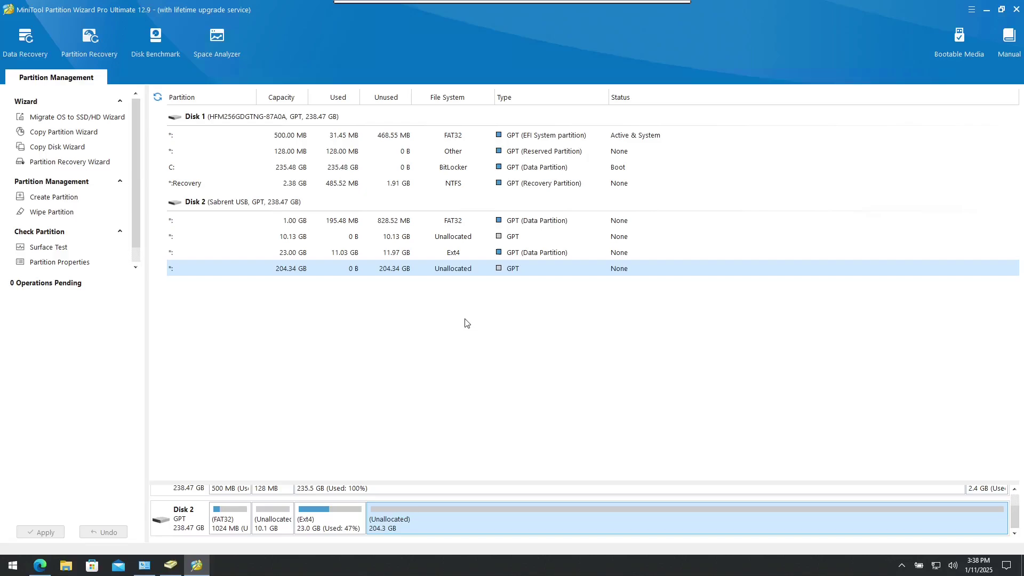
Delete the 23 GB Ext4 and 1 GB FAT32 partitions from Disk 2 and apply the pending changes
click(469, 258)
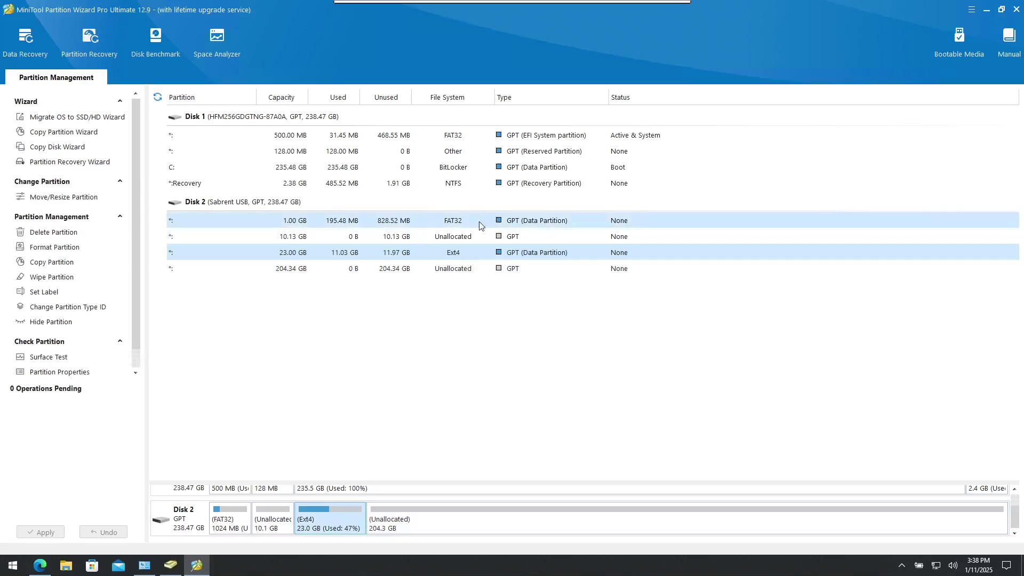
right_click(472, 252)
click(511, 297)
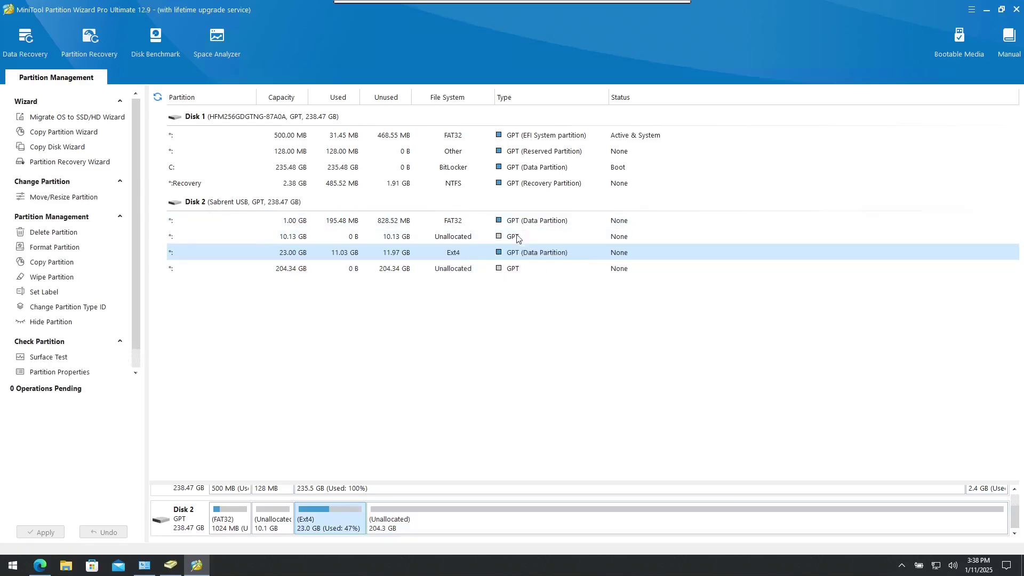
click(515, 221)
right_click(516, 225)
click(529, 269)
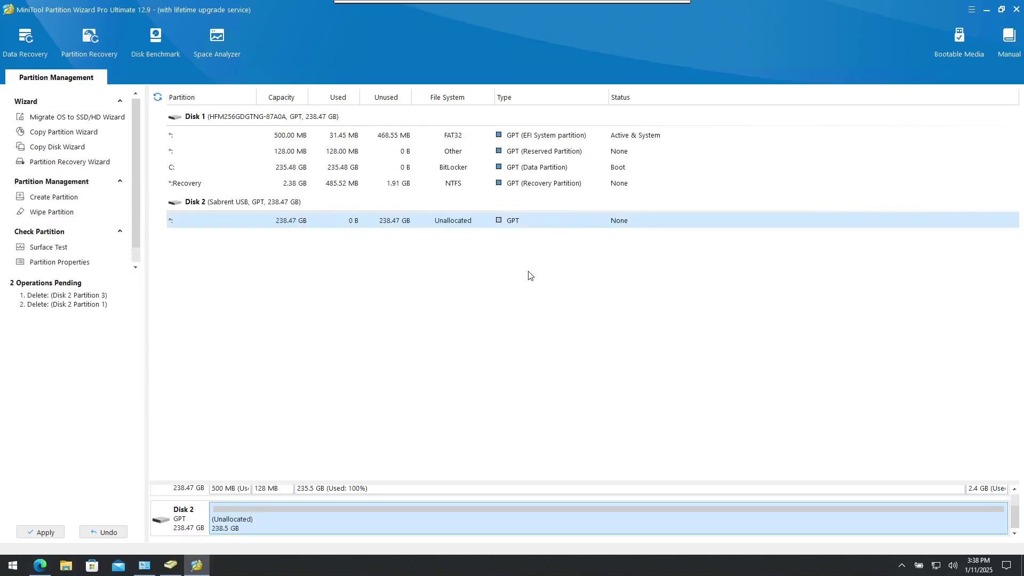
click(42, 532)
click(489, 309)
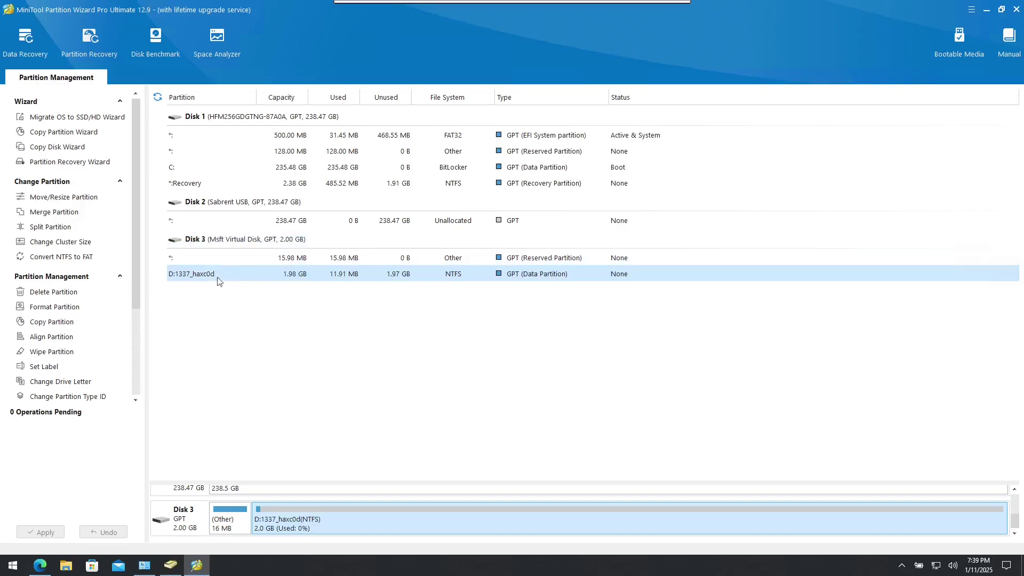
Open the location of hack-the-mainframe.vbs on drive D in File Explorer, run the script and dismiss its message
click(66, 565)
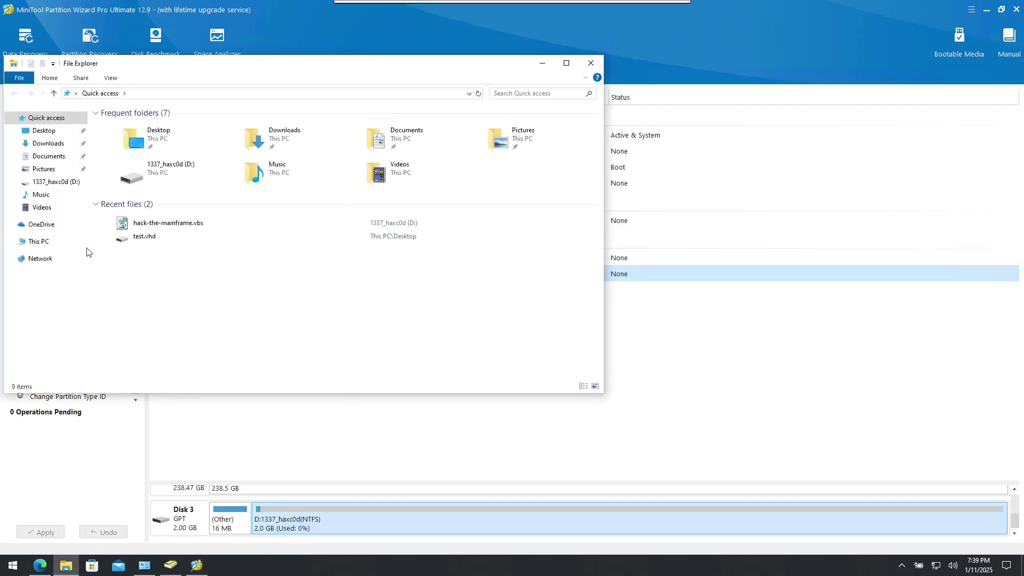
click(138, 226)
right_click(350, 228)
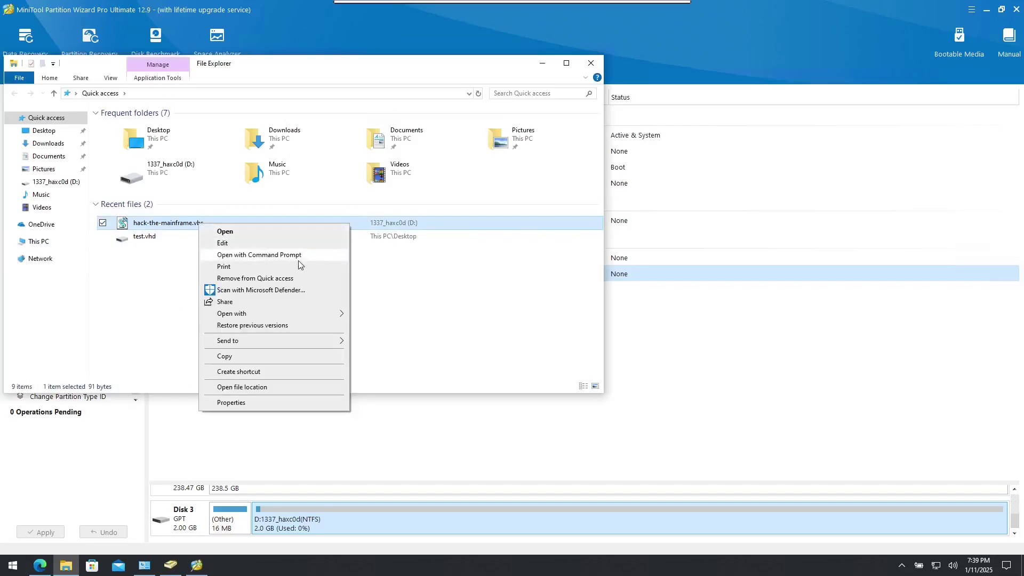
click(293, 387)
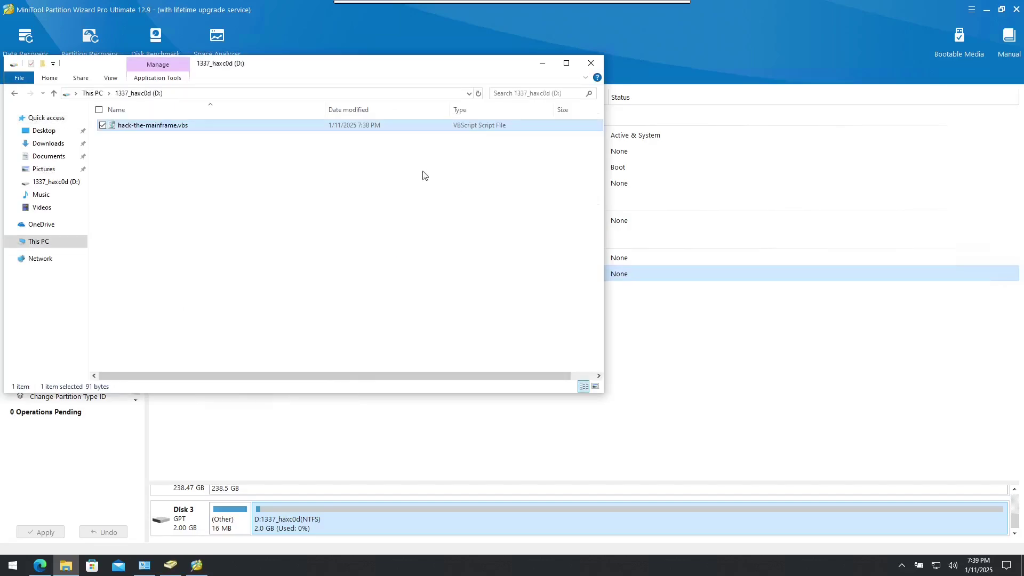
double_click(141, 126)
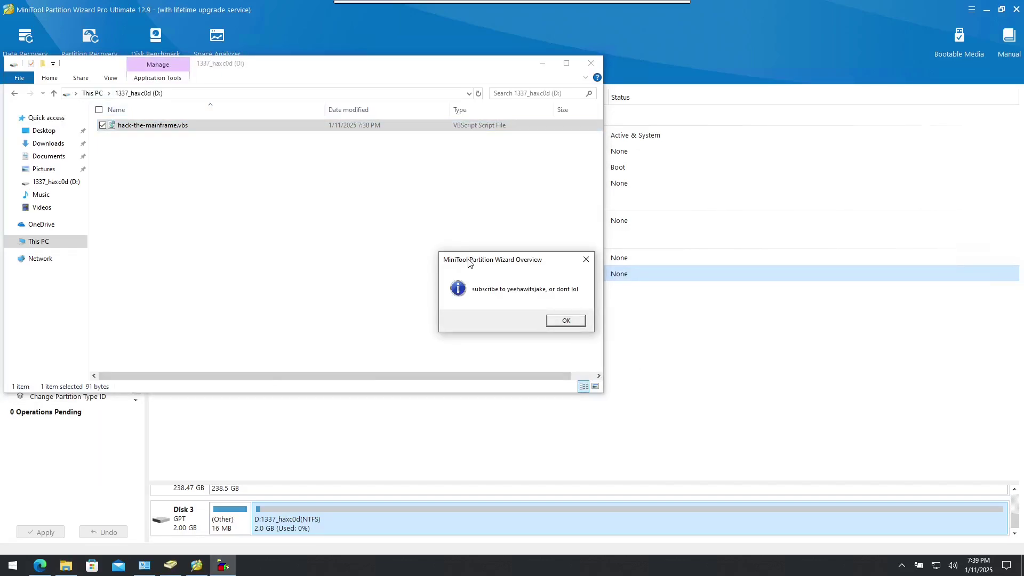
click(560, 321)
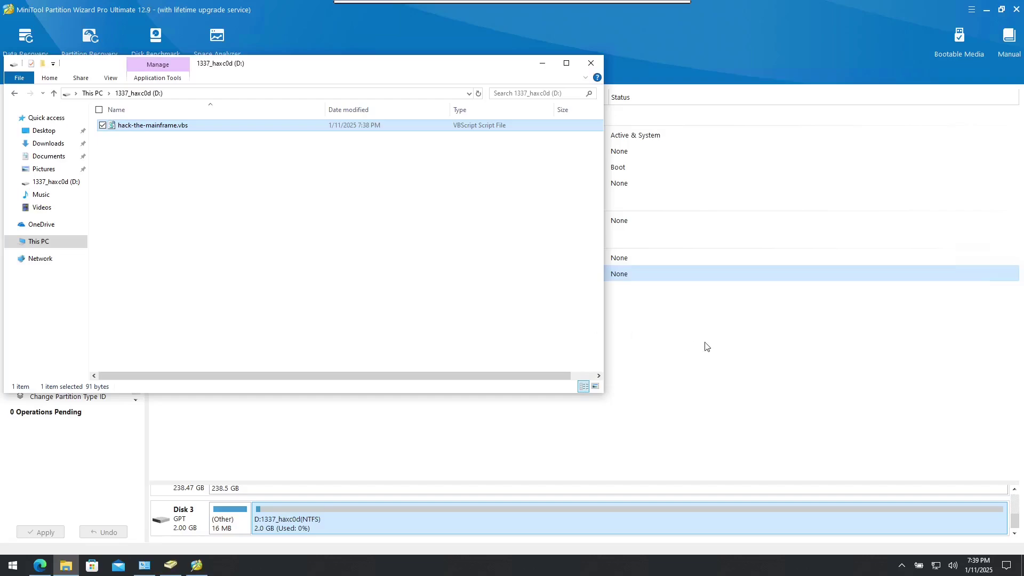
Start the Copy Partition Wizard and choose the 1337_haxc0d (D:) partition on Disk 3 as the source
click(707, 346)
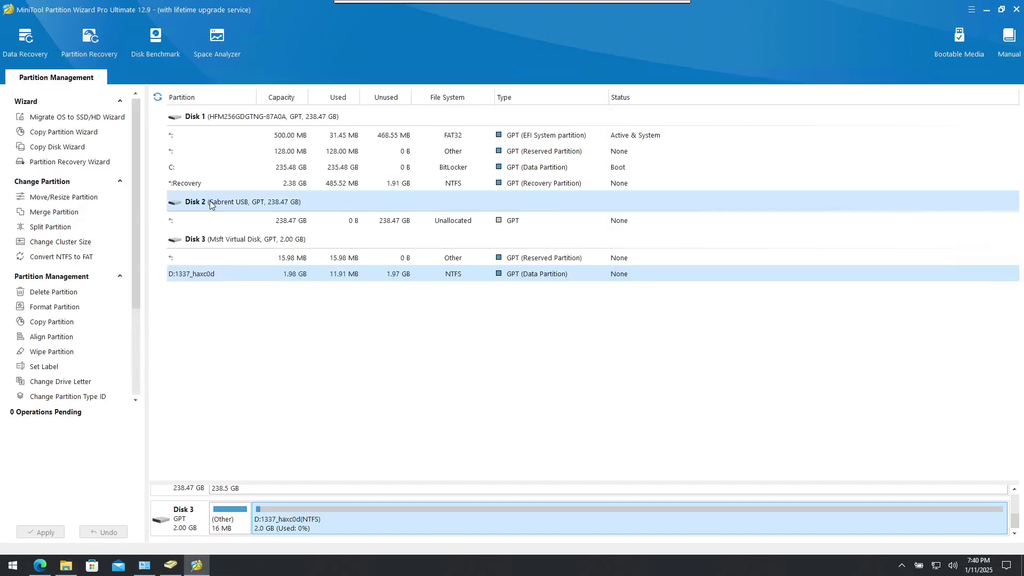
click(85, 133)
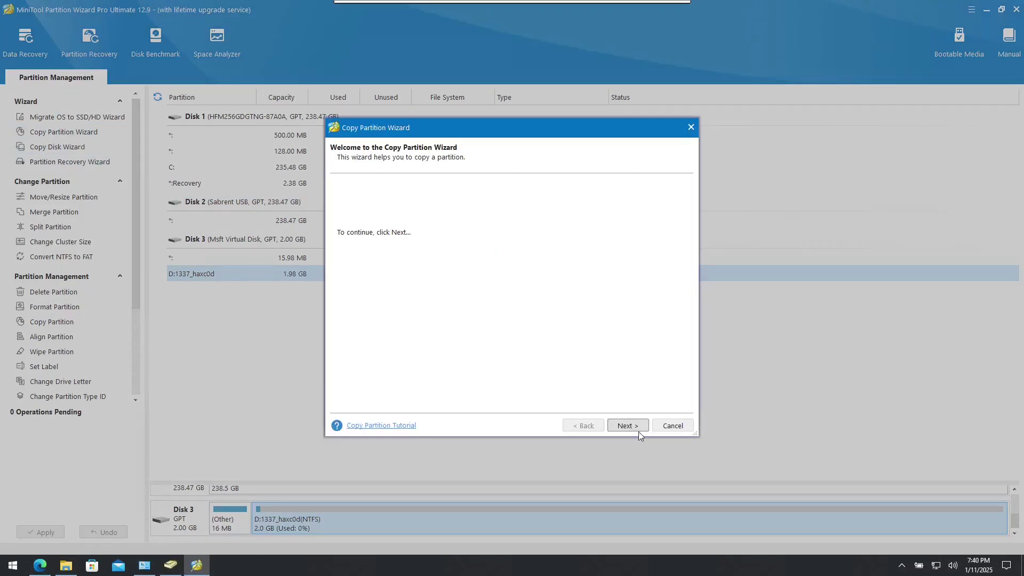
click(638, 431)
scroll(506, 325, down, 1)
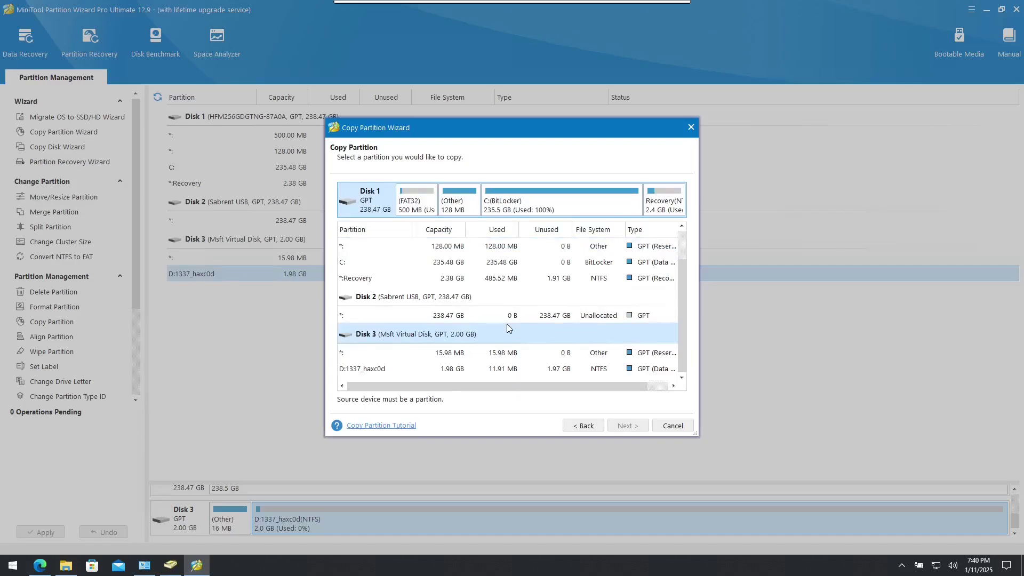
click(480, 369)
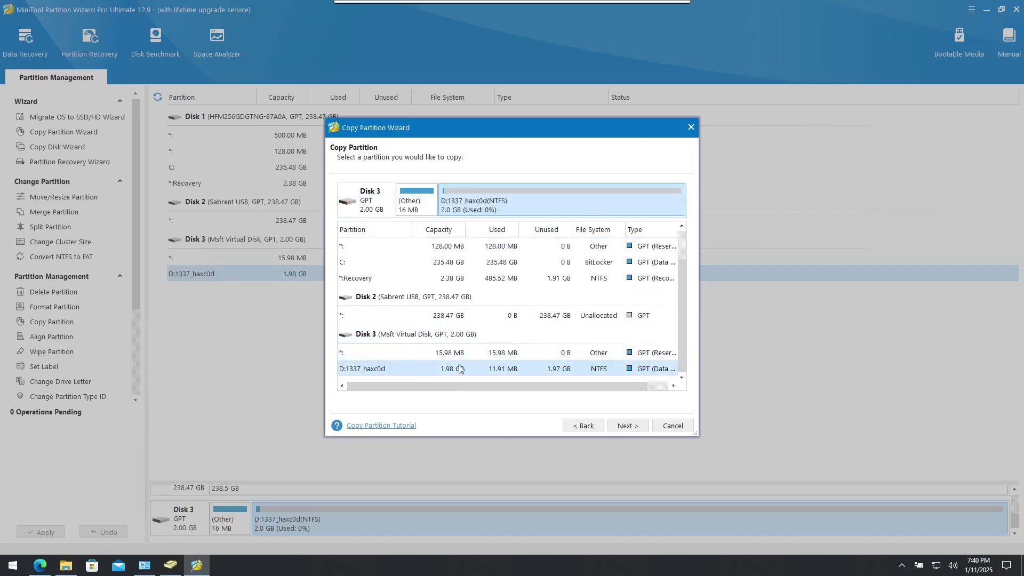
click(618, 427)
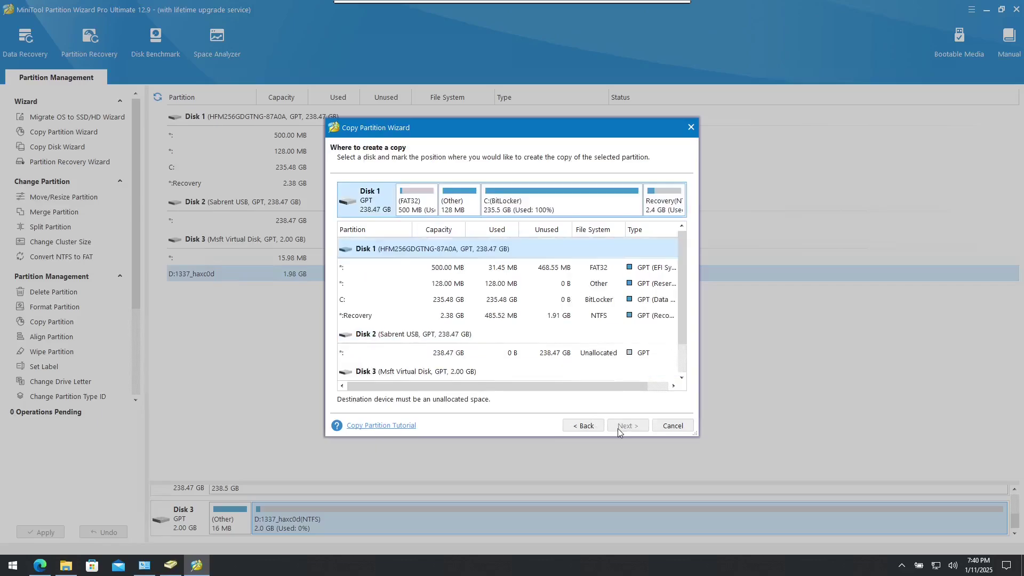
Choose the unallocated space on Disk 2 as the copy destination and finish the wizard with the proposed 2030 MB partition size
scroll(525, 352, down, 1)
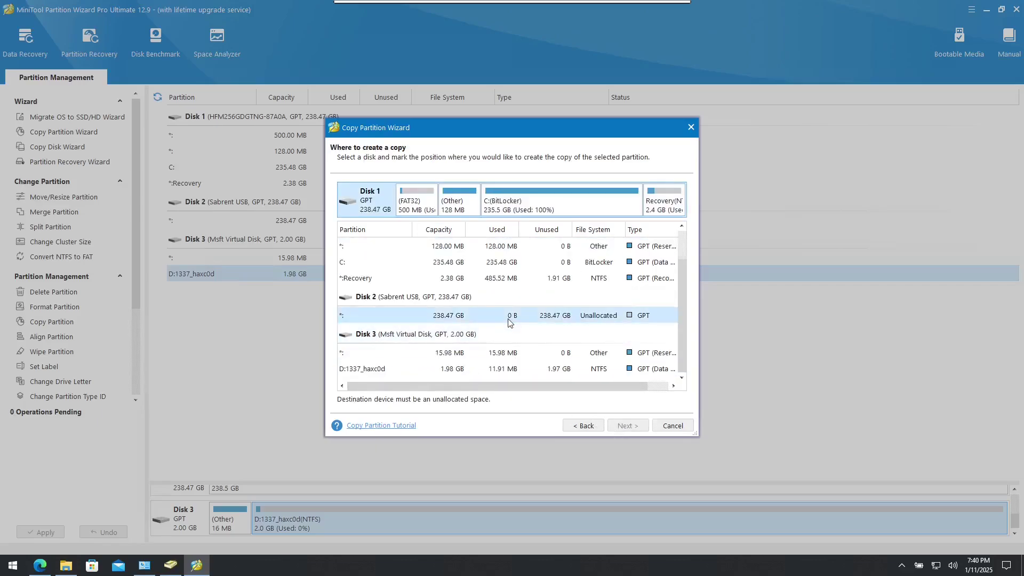
click(504, 304)
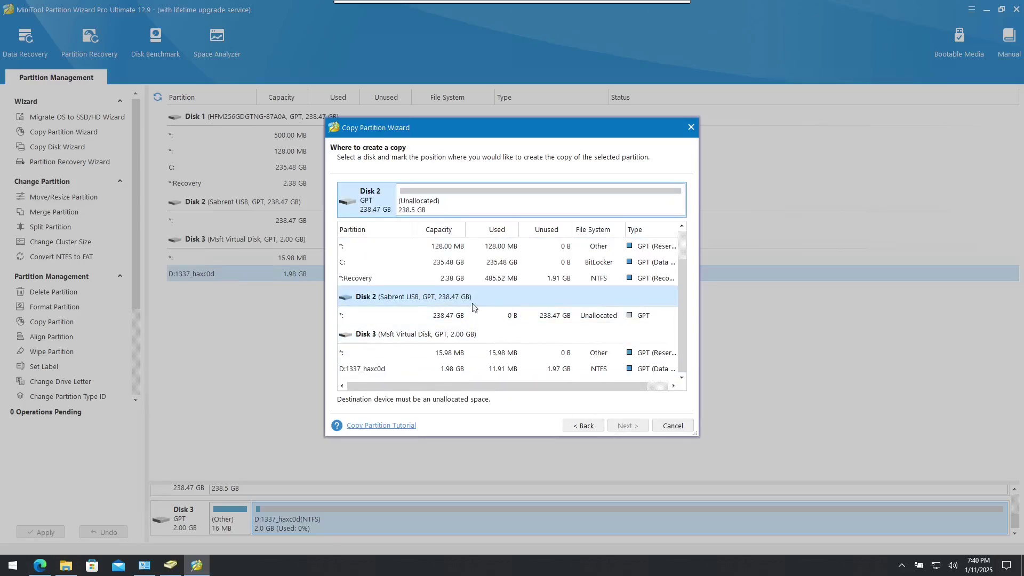
click(521, 315)
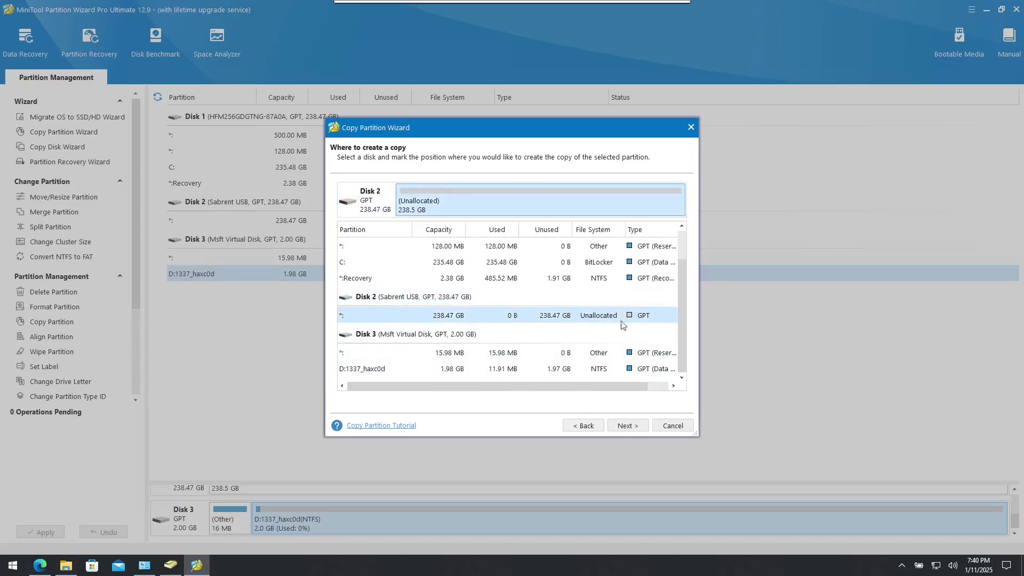
click(629, 430)
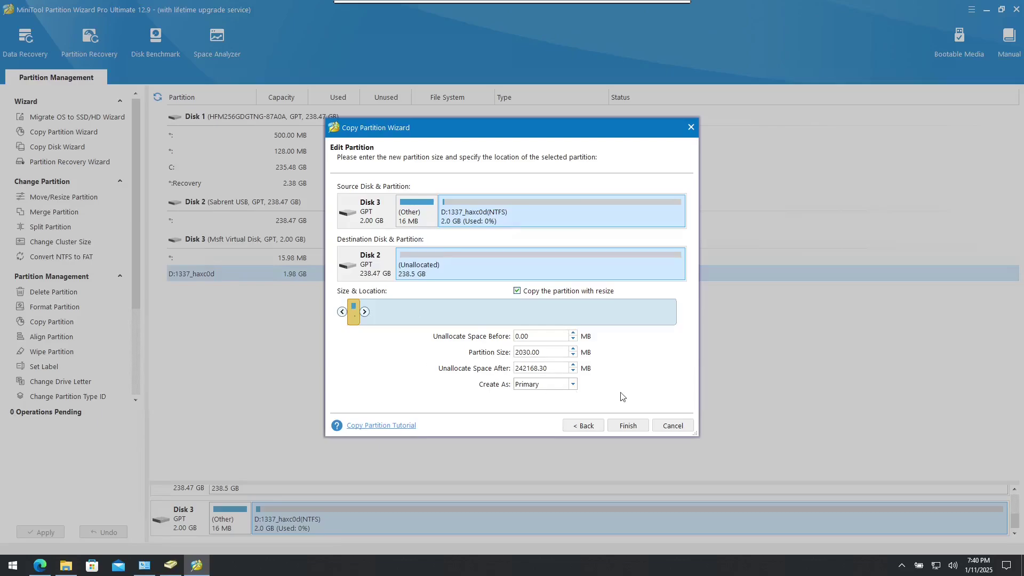
click(631, 429)
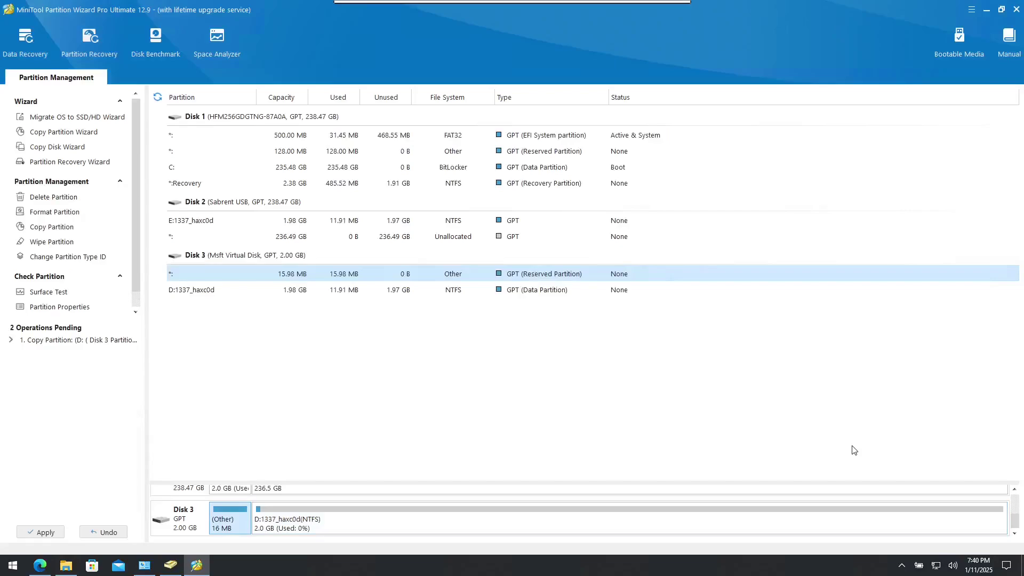
Apply the pending partition copy to Disk 2 and close the completion message
click(43, 534)
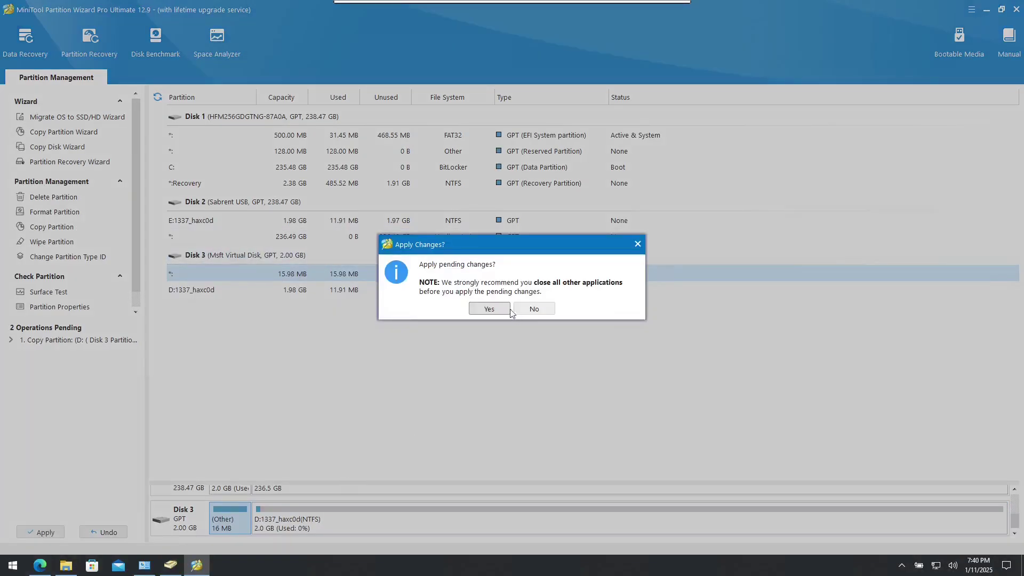
click(490, 309)
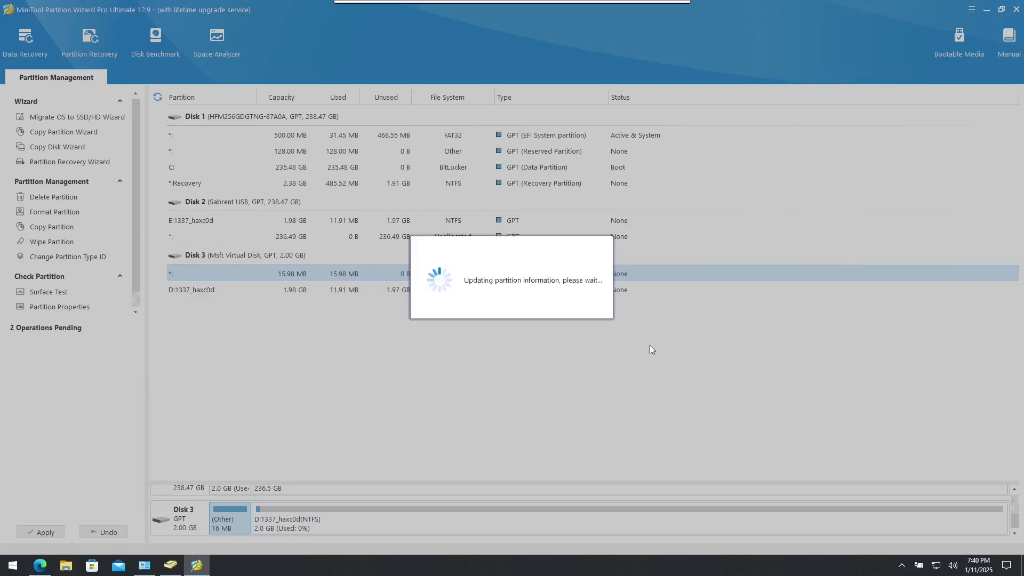
click(528, 303)
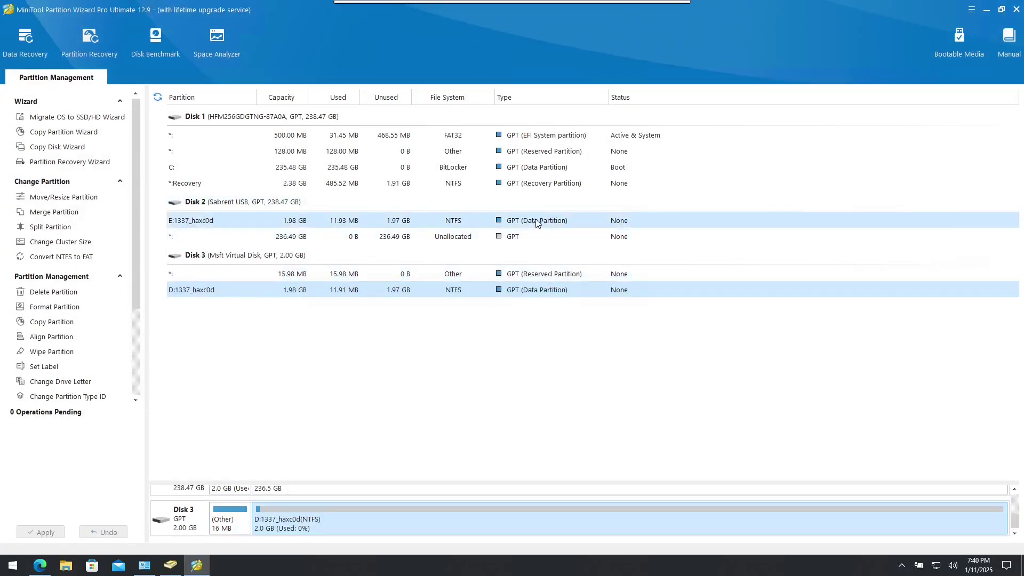
Open the copied 1337_haxc0d (E:) drive in File Explorer, run hack-the-mainframe.vbs and dismiss its message
click(65, 566)
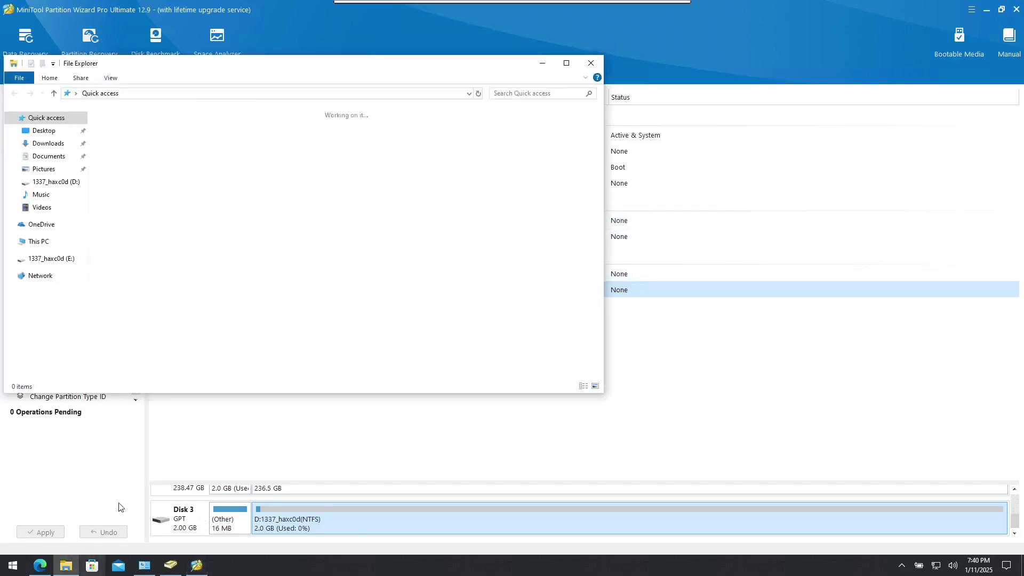
click(43, 241)
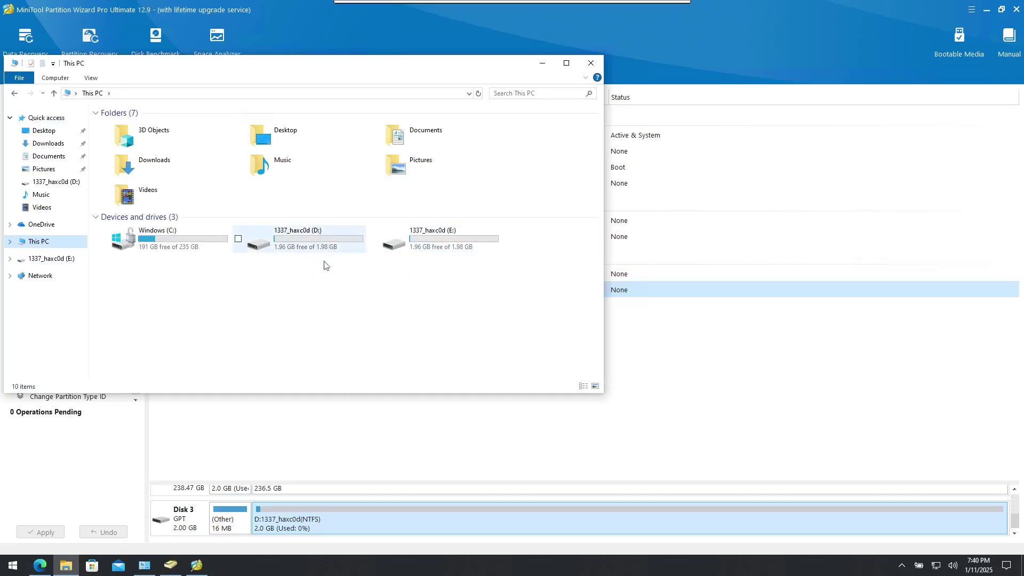
click(477, 243)
double_click(478, 243)
double_click(142, 126)
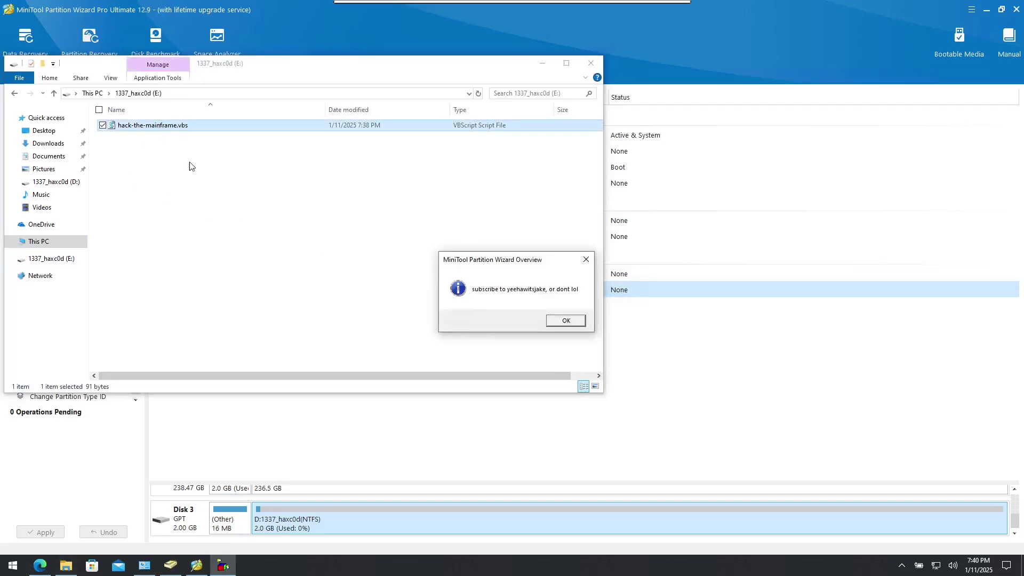
click(568, 320)
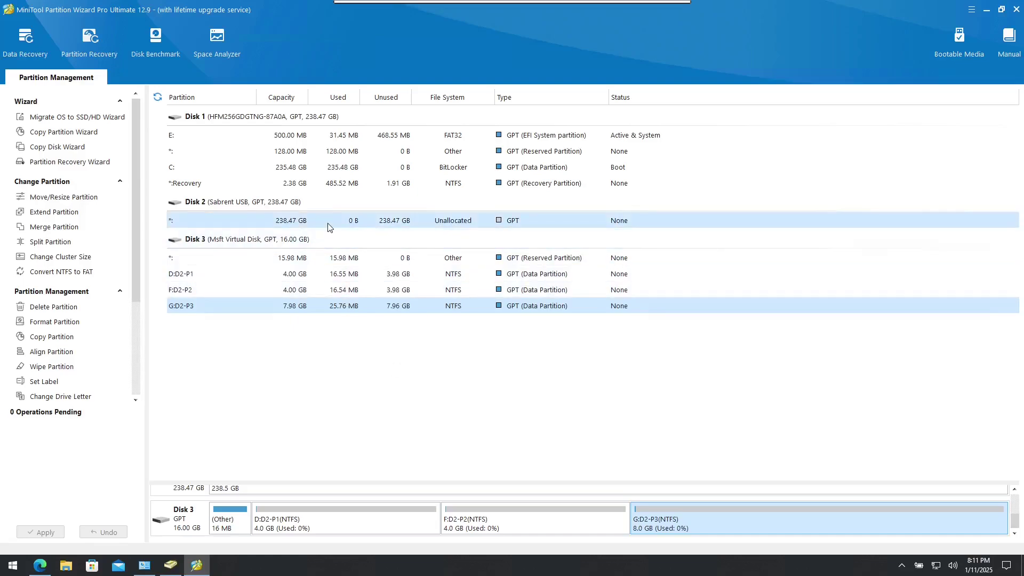
Start the Copy Disk Wizard with Disk 3 as the source and the Sabrent USB Disk 2 as the target
click(71, 153)
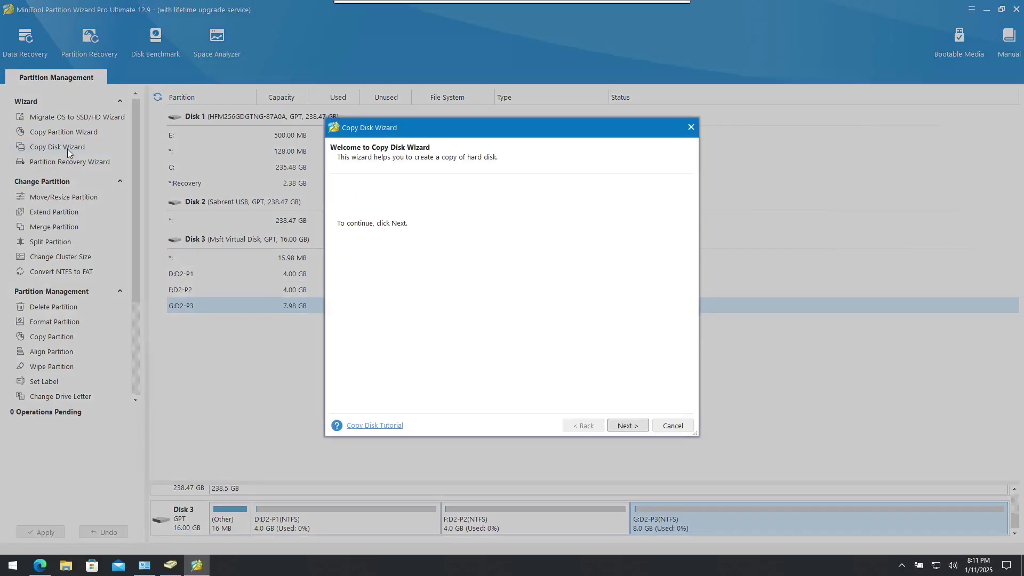
click(624, 426)
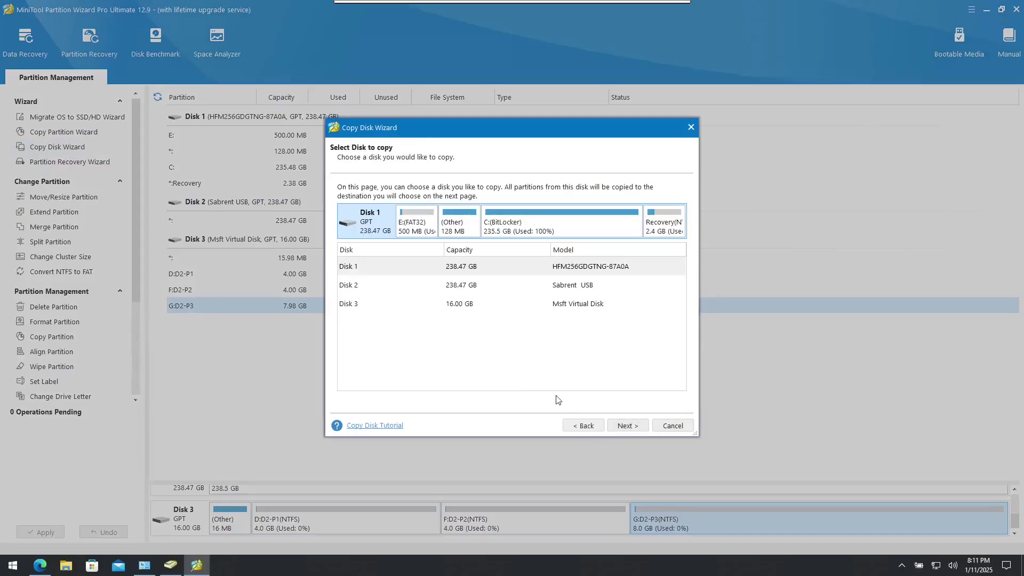
click(544, 308)
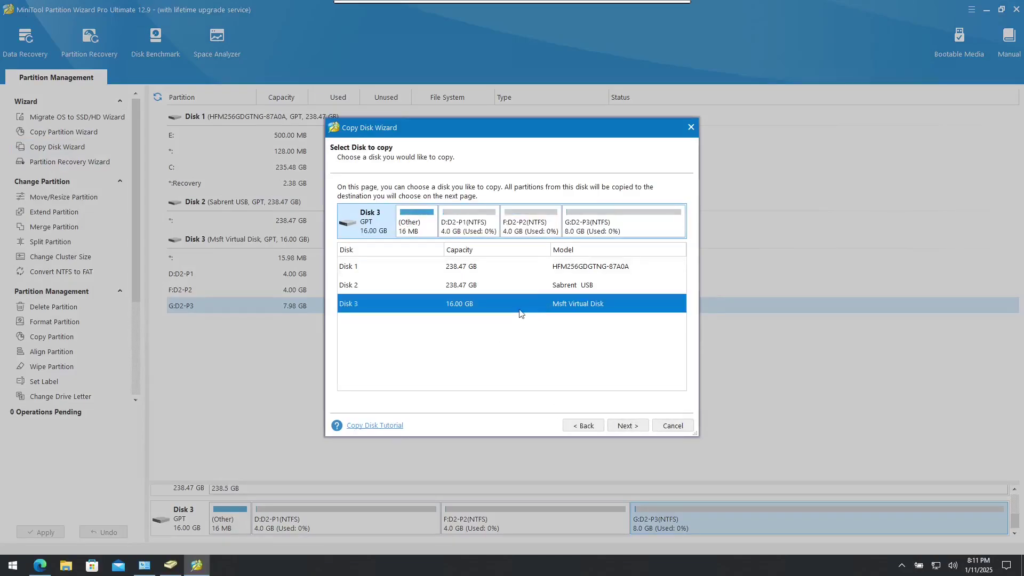
click(628, 426)
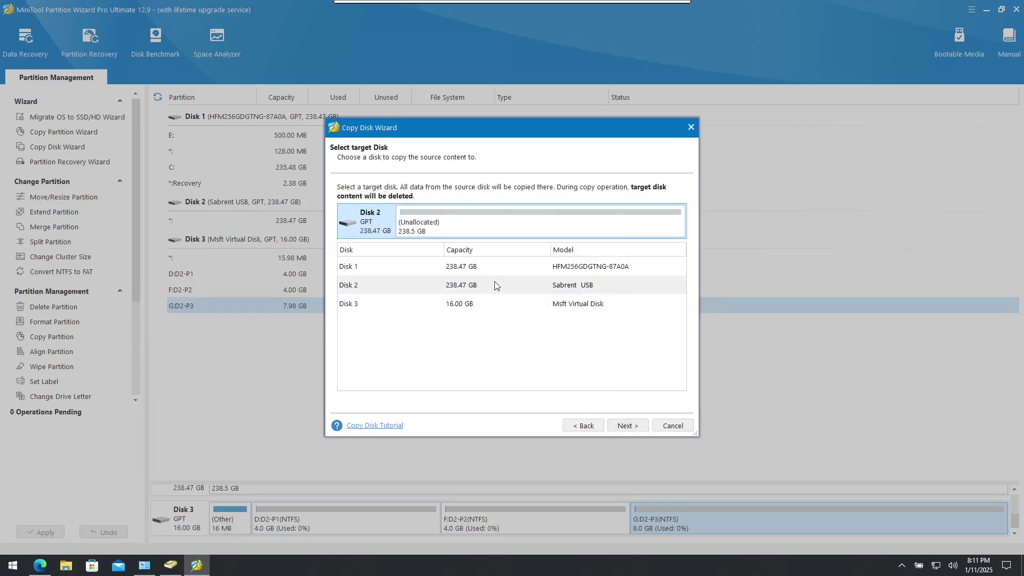
click(406, 290)
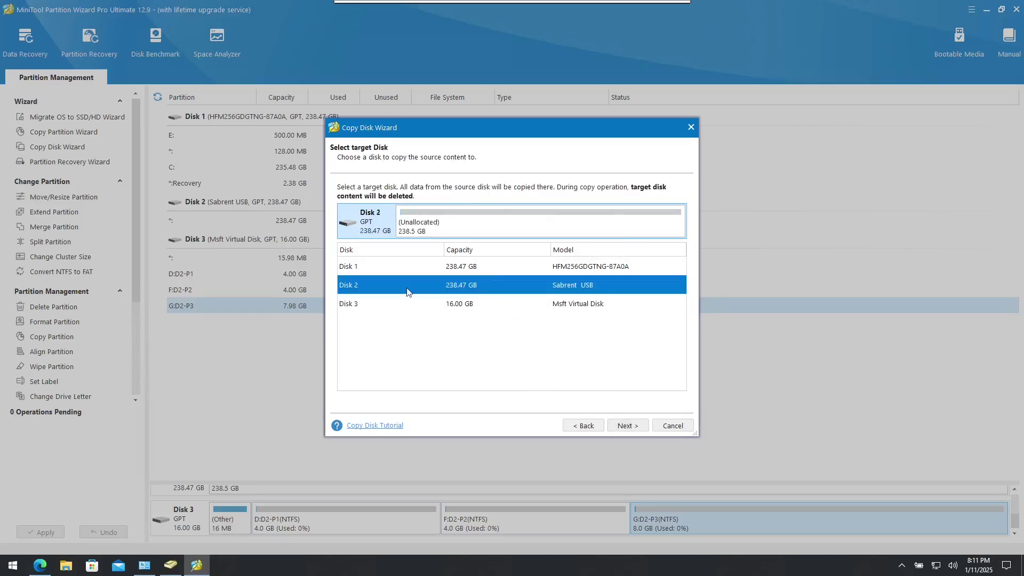
click(628, 425)
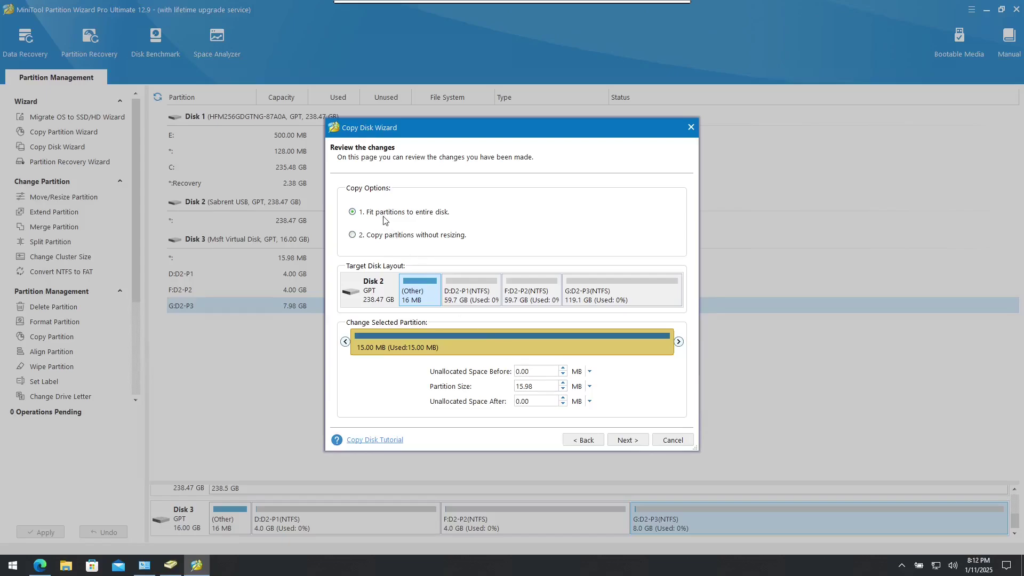
Examine each partition's size in the proposed Disk 2 layout and compare it with the original partitions on Disk 3
click(594, 305)
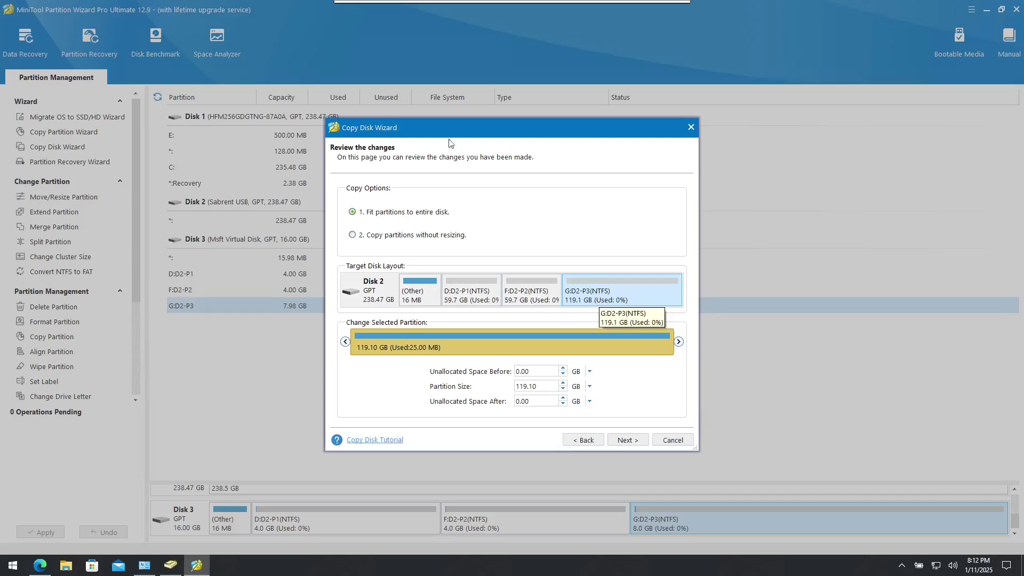
drag(440, 135, 671, 89)
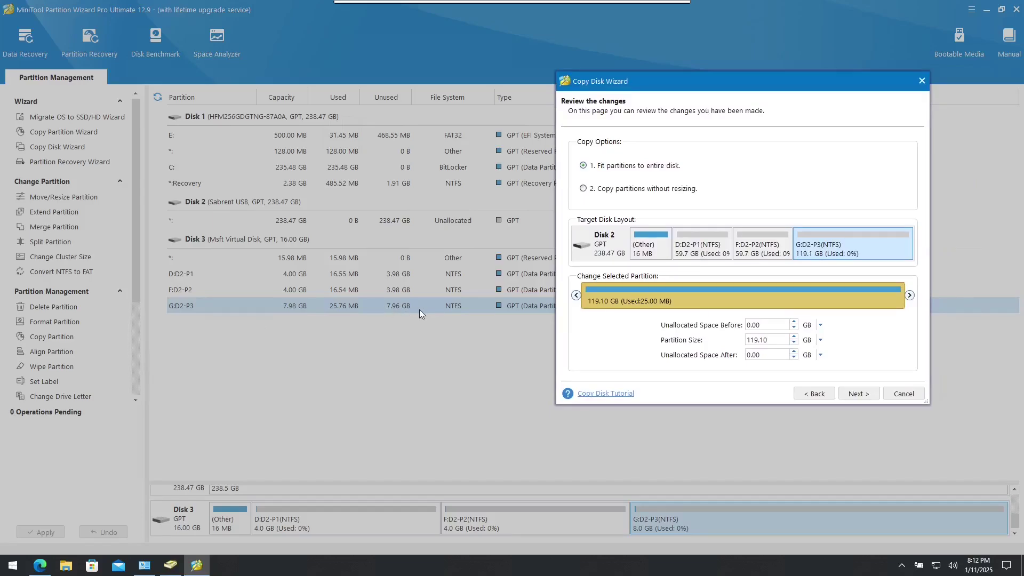
click(758, 252)
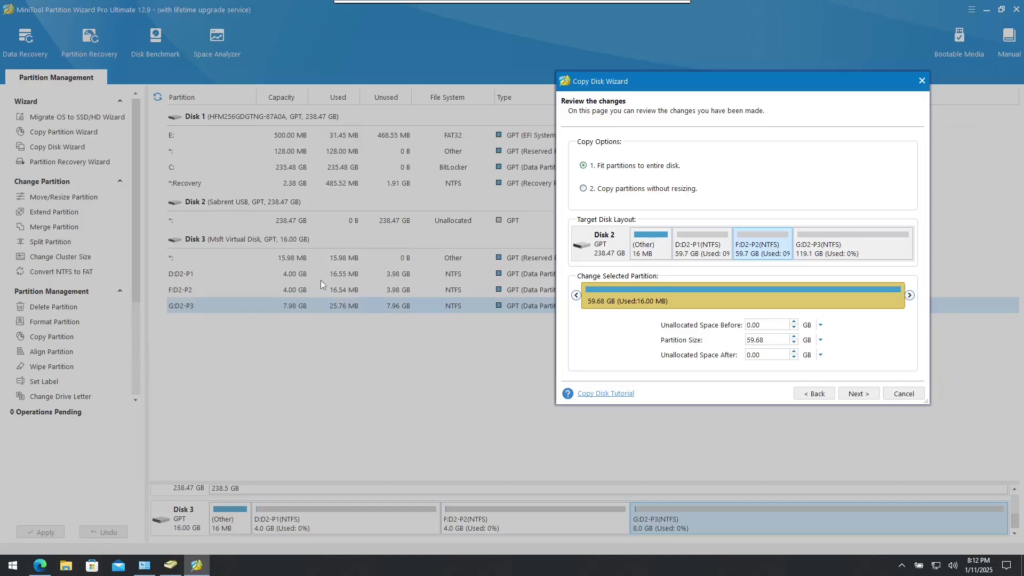
click(647, 250)
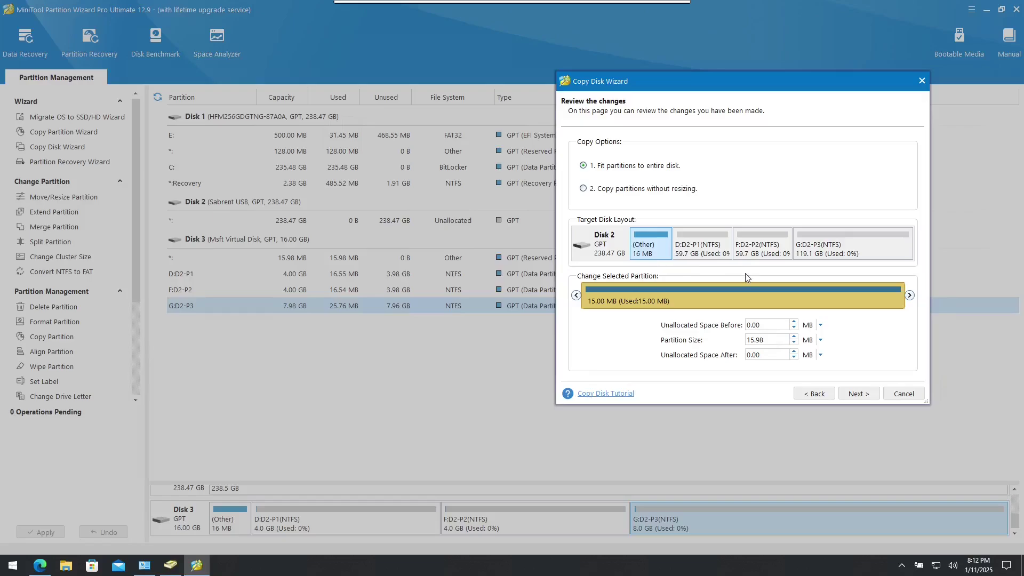
click(687, 250)
click(779, 248)
click(804, 247)
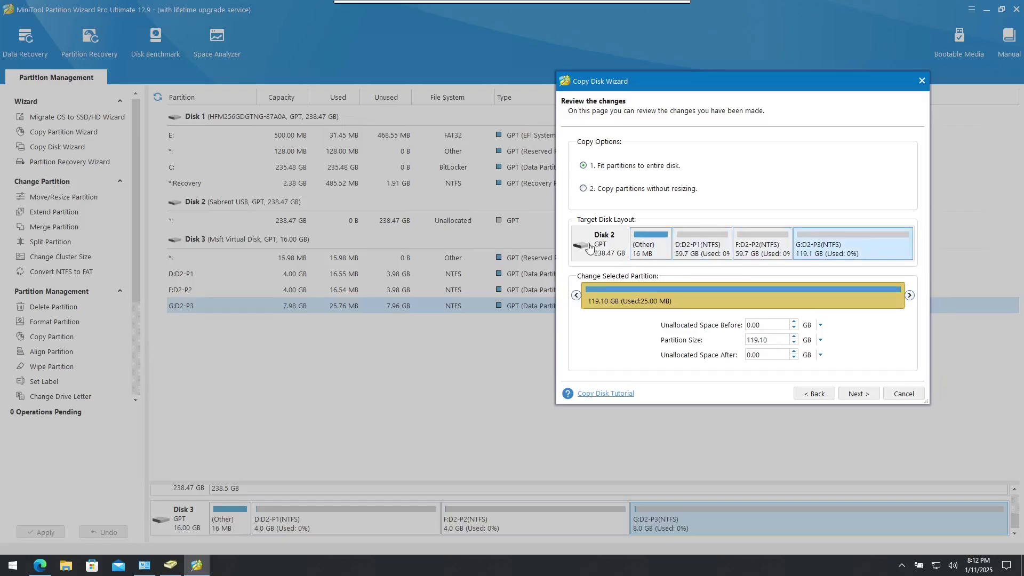
Preview the layout without resizing, return to fitting partitions to the entire disk, and finish the wizard after dismissing the UEFI boot notice
click(631, 190)
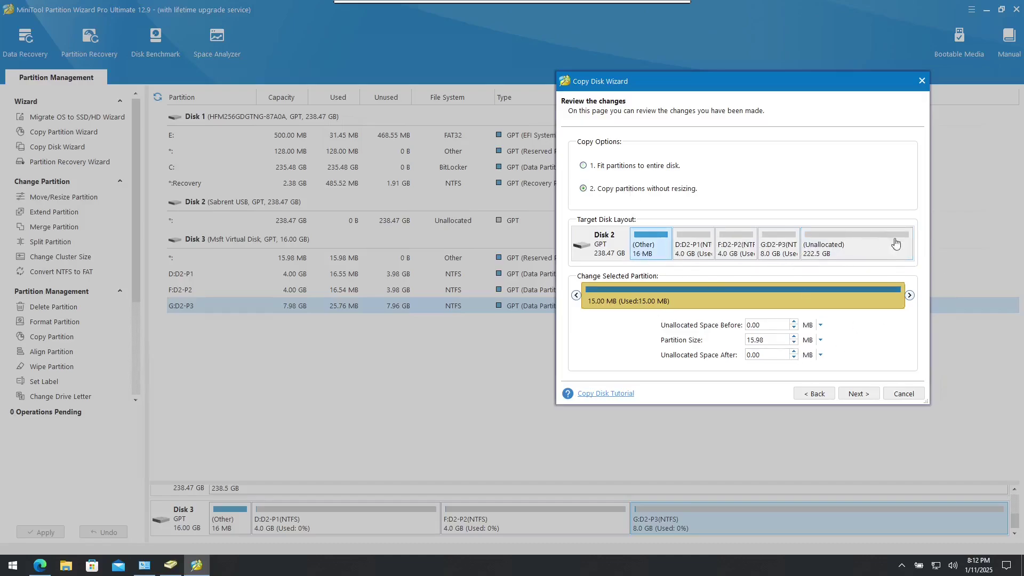
click(652, 167)
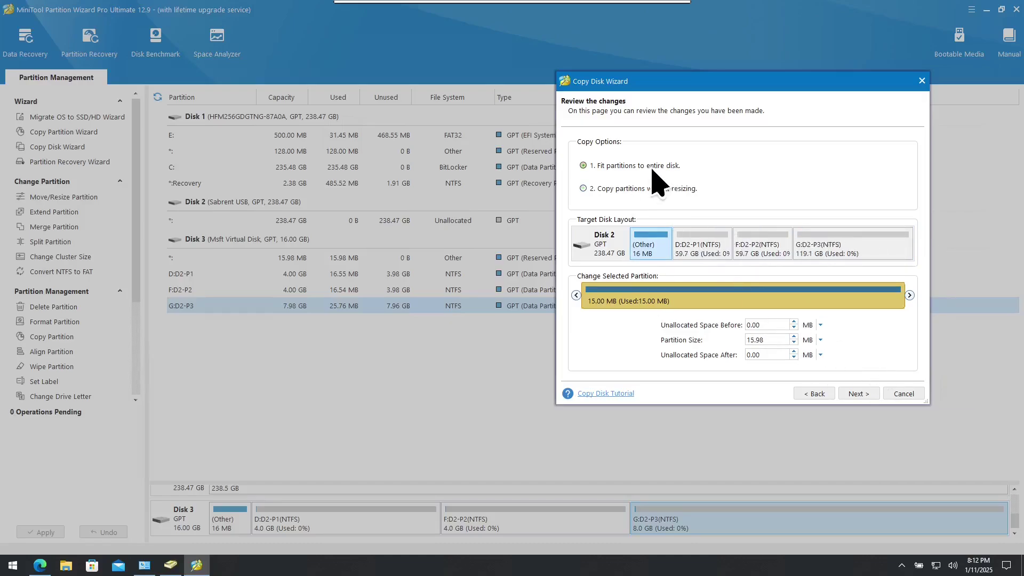
click(858, 394)
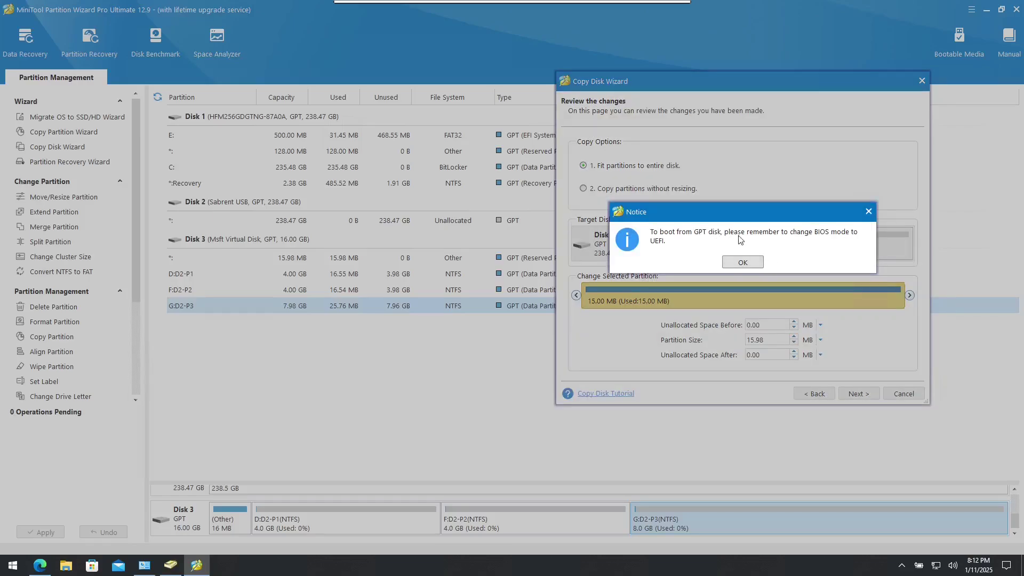
click(741, 262)
click(852, 393)
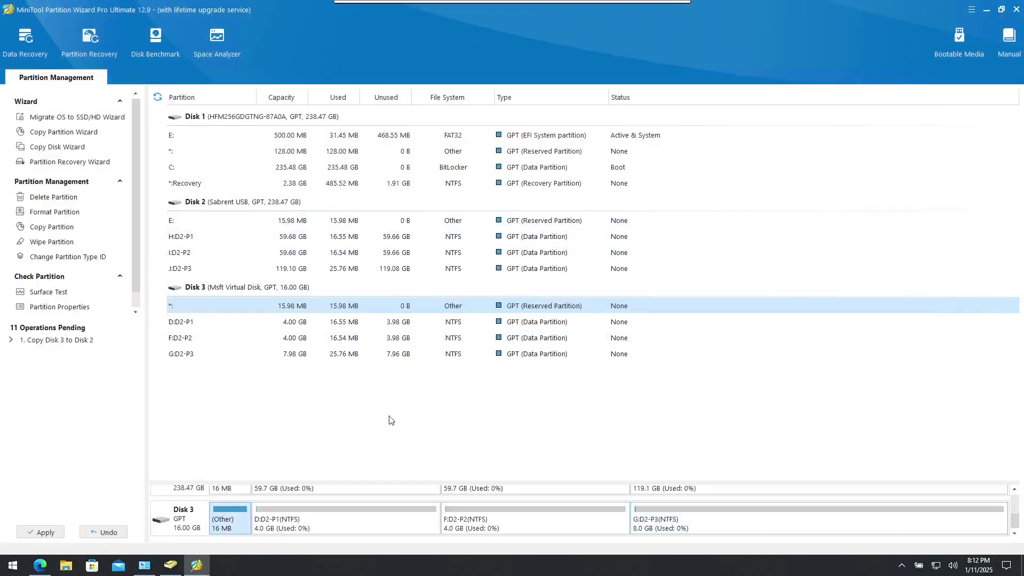
Apply the pending copy of Disk 3 to Disk 2 and select the copied D2-P3 partition on Disk 2
click(42, 532)
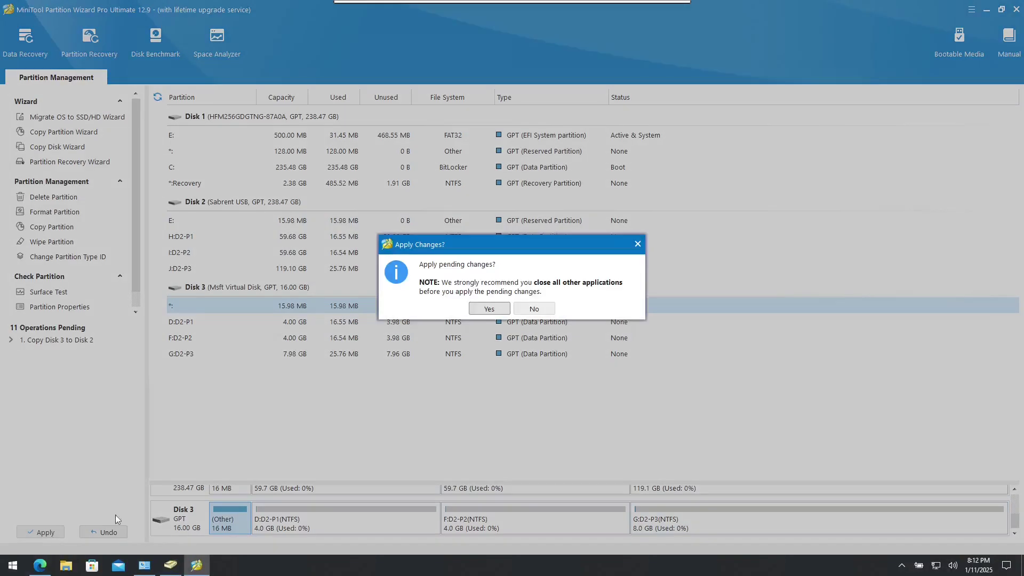
click(478, 310)
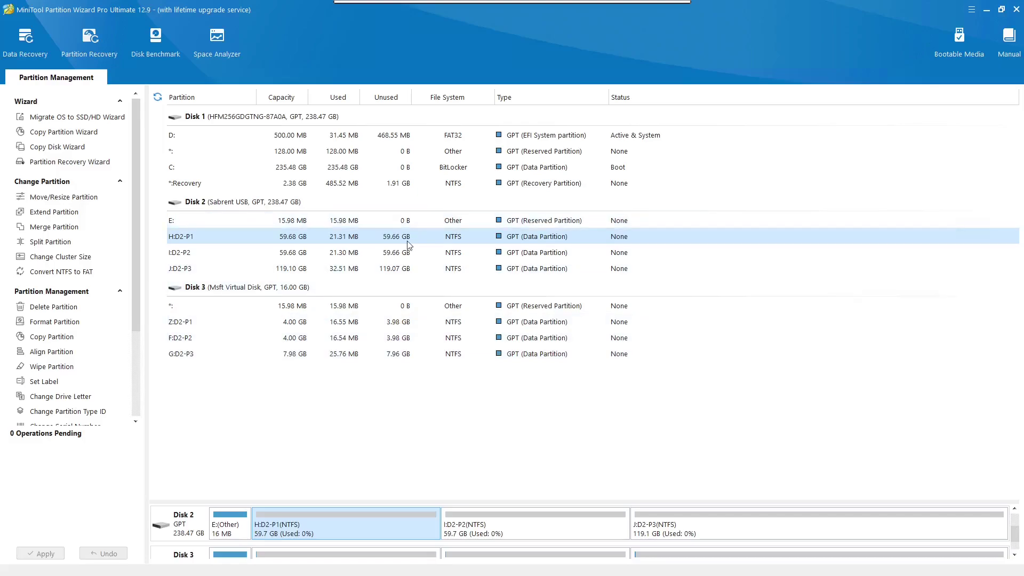
click(405, 271)
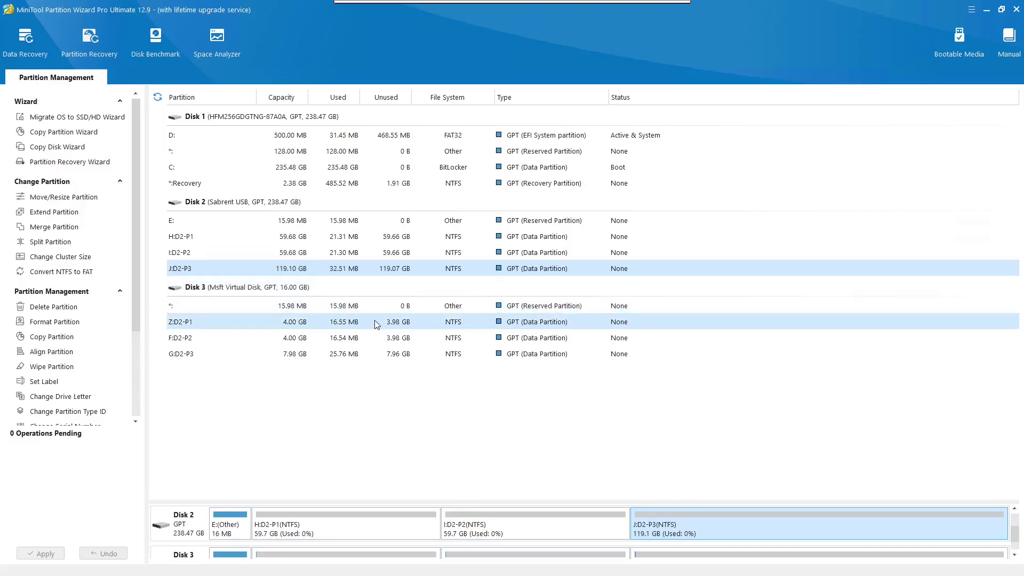
Compare the source partitions D2-P2 and D2-P3 on Disk 3 with their copies on Disk 2
click(376, 339)
click(375, 360)
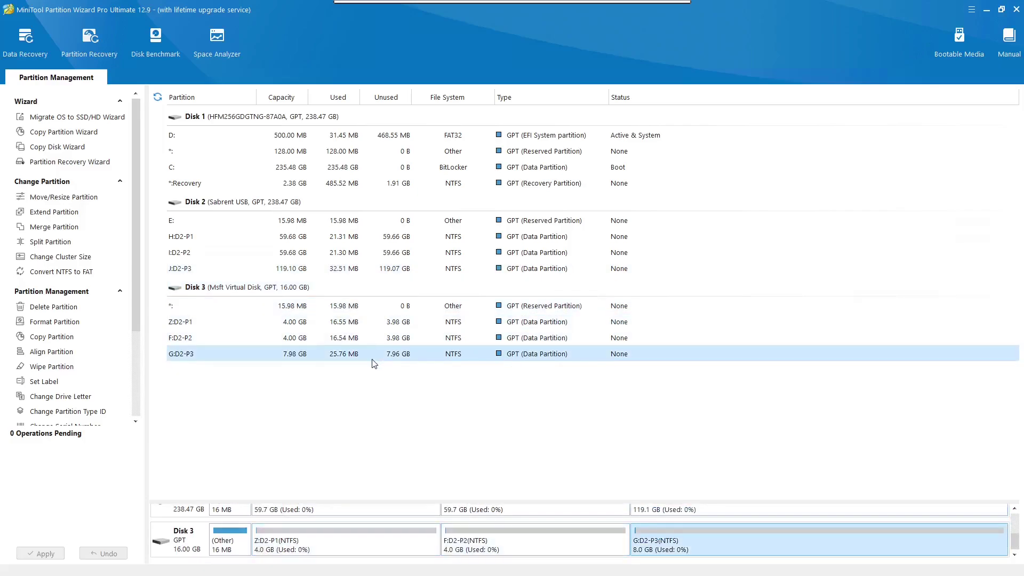
click(381, 238)
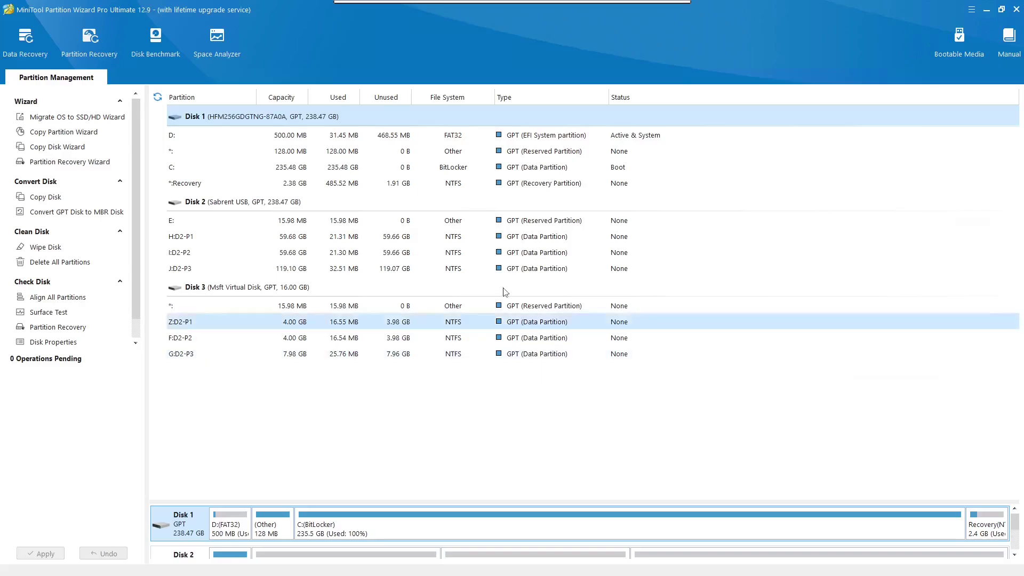
Start a Data Recovery scan of the Windows (C: NTFS) logical drive
click(45, 64)
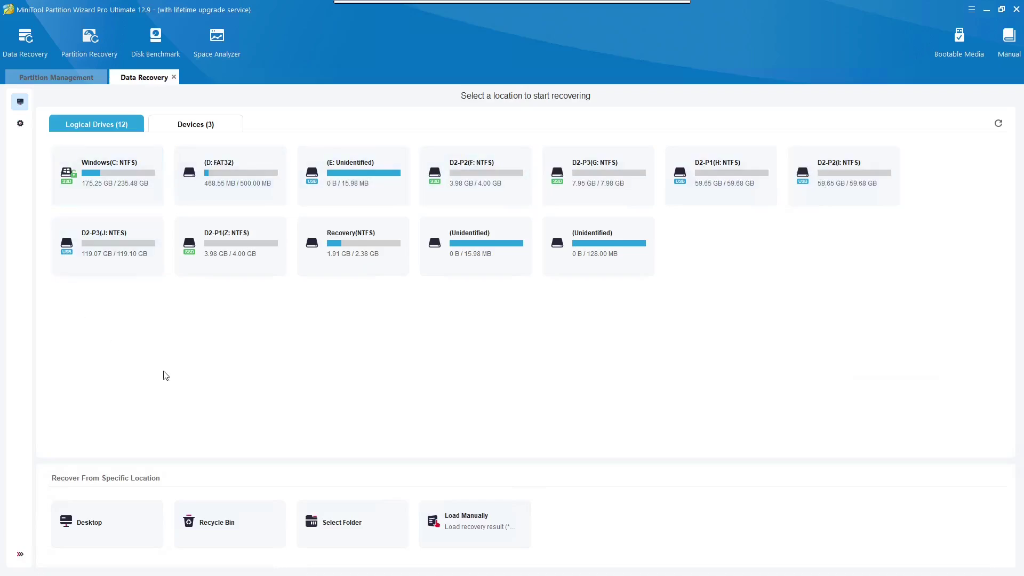
mouse_move(109, 200)
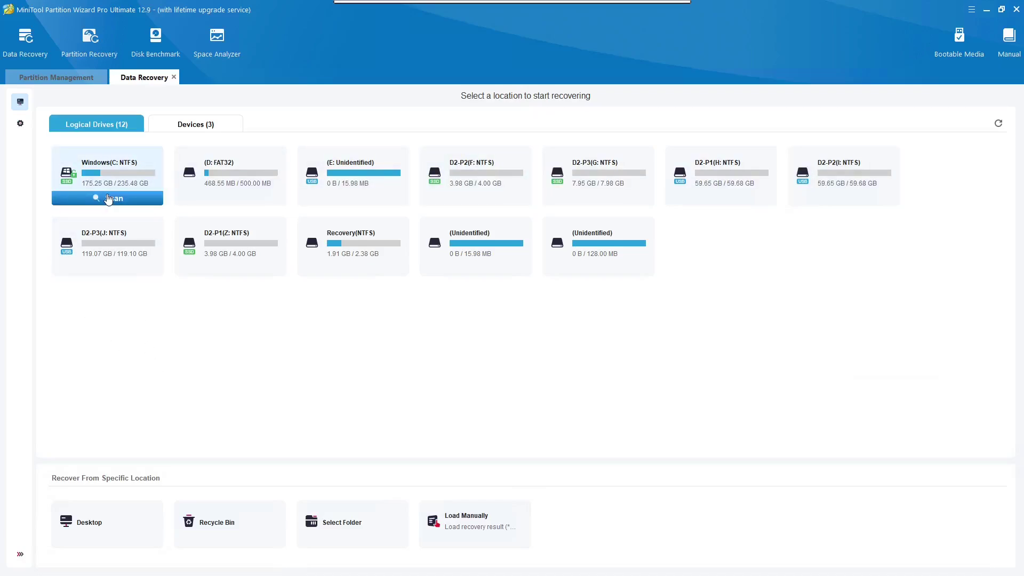
click(109, 198)
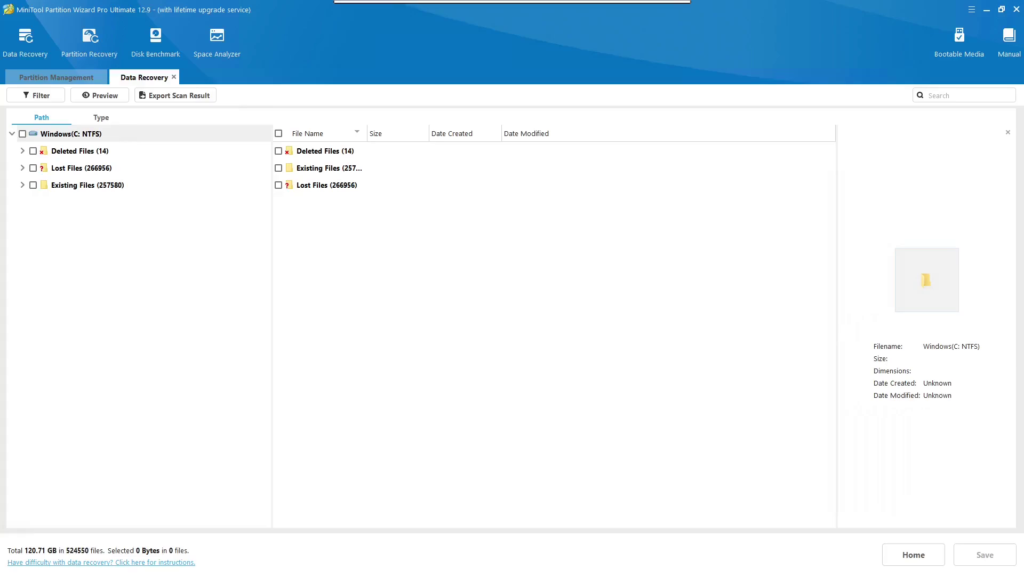
Browse the Deleted Files results on drive C, checking the Recycle Bin, the Lost Files subfolders and the files inside them
click(118, 153)
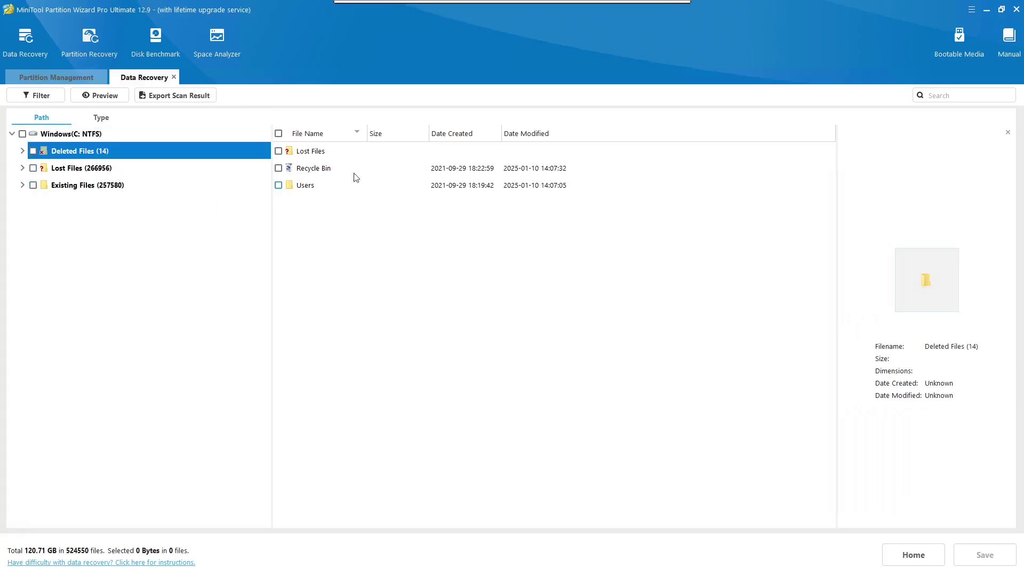
double_click(352, 172)
click(141, 150)
double_click(358, 153)
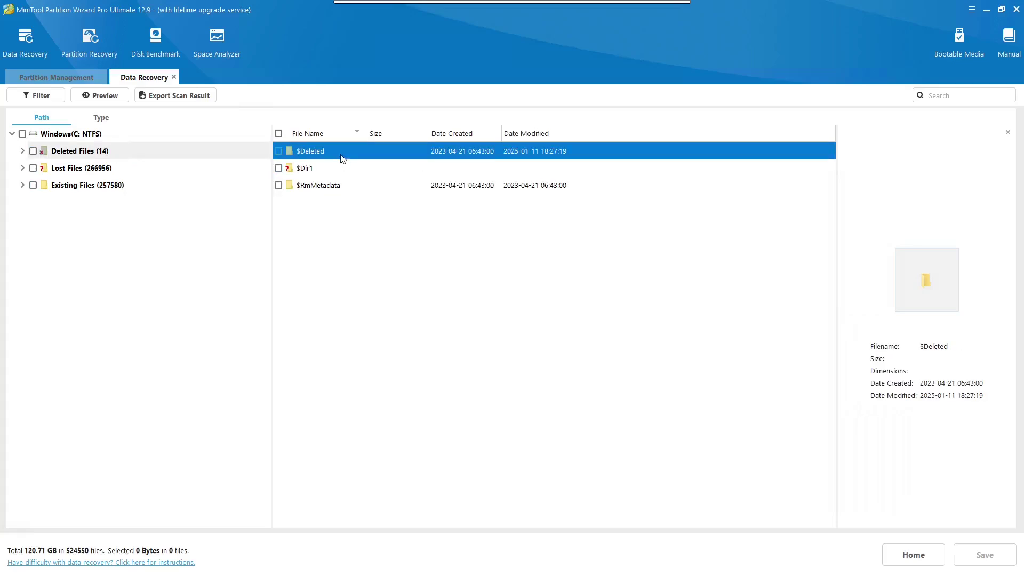
click(343, 172)
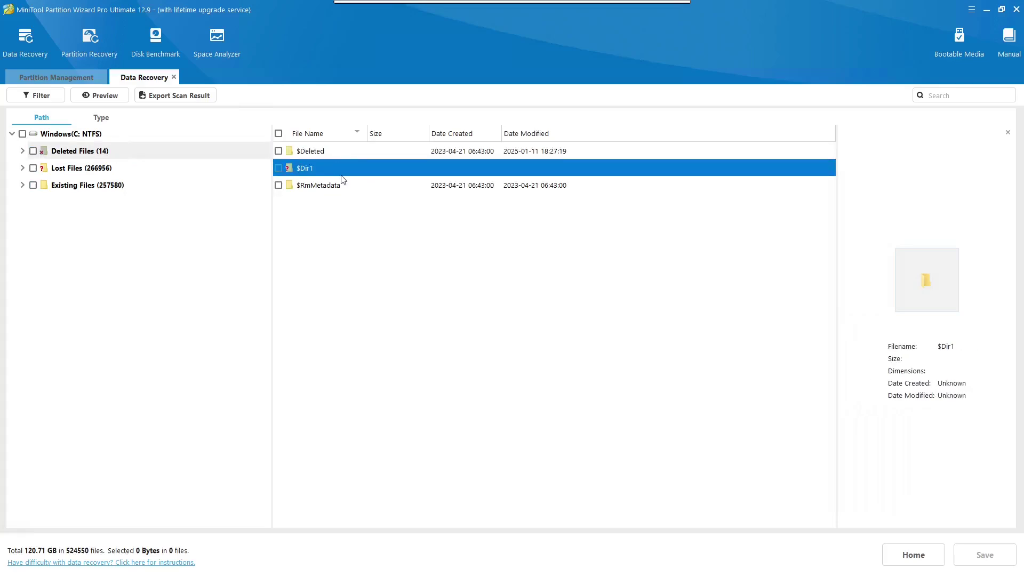
click(342, 181)
click(335, 170)
double_click(339, 168)
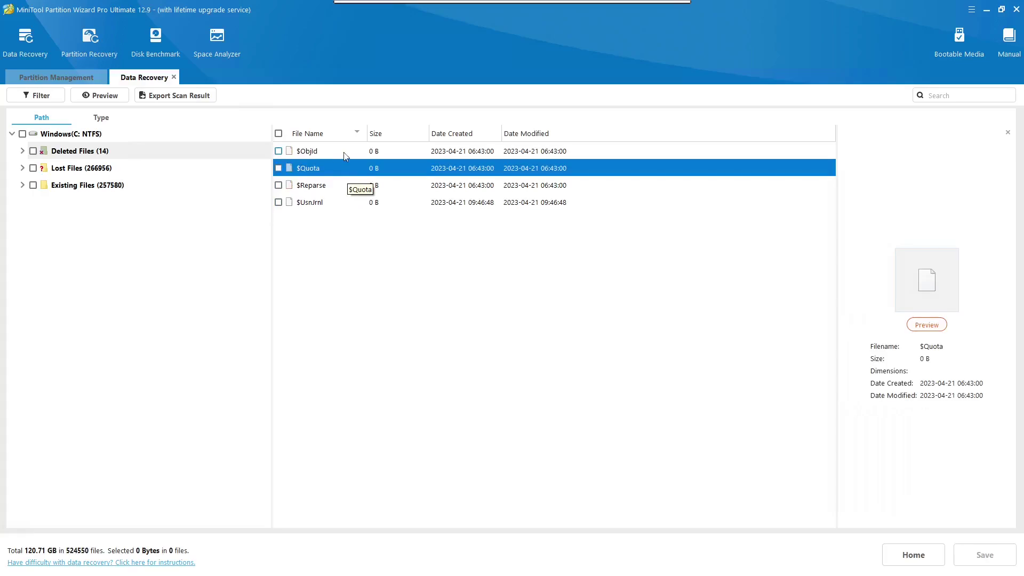
Open GIF Files in the raw files under Lost Files and preview Recovered_gif_file(13), Recovered_gif_file(34) and Recovered_gif_file(26)
click(136, 167)
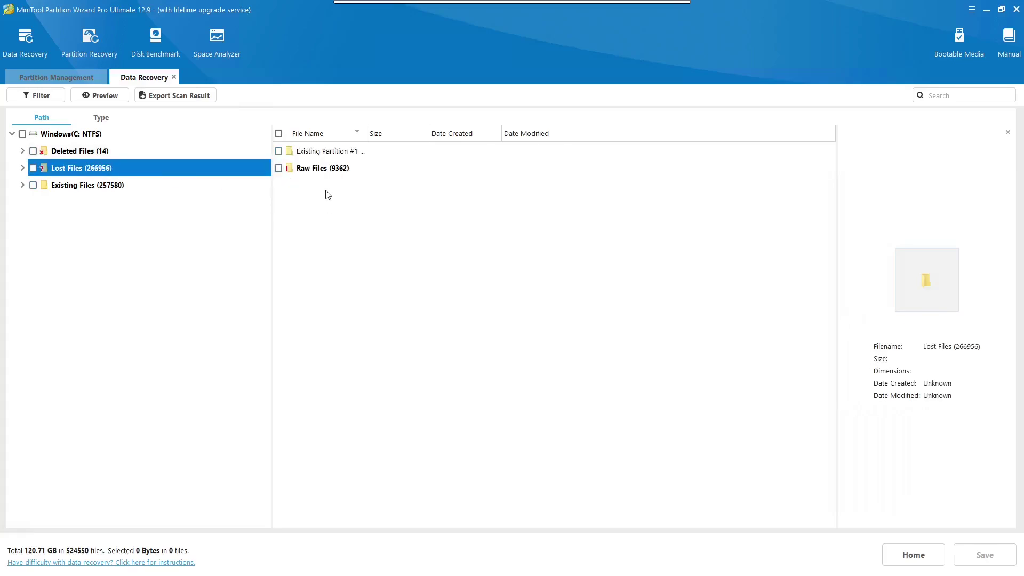
double_click(326, 173)
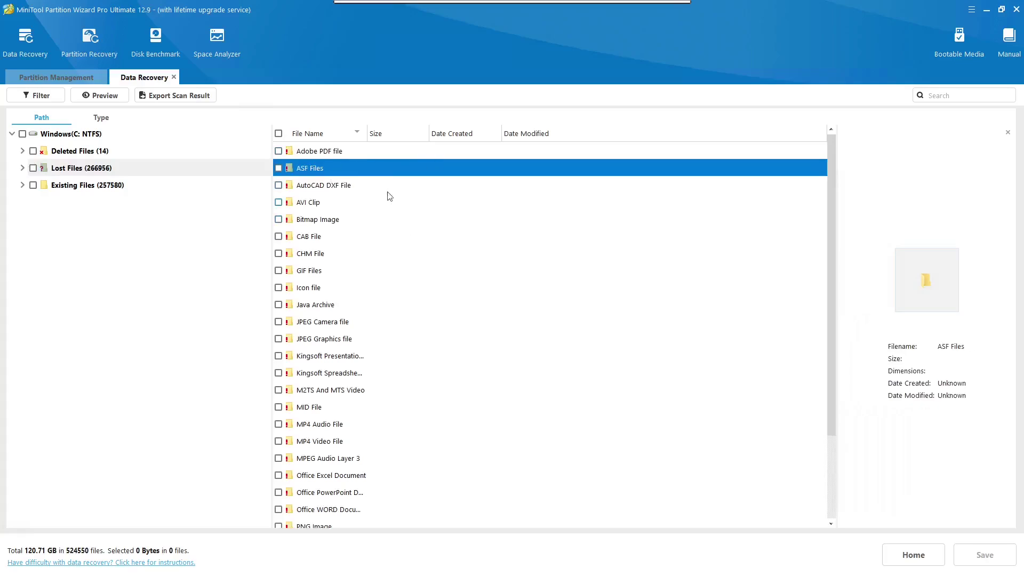
double_click(338, 272)
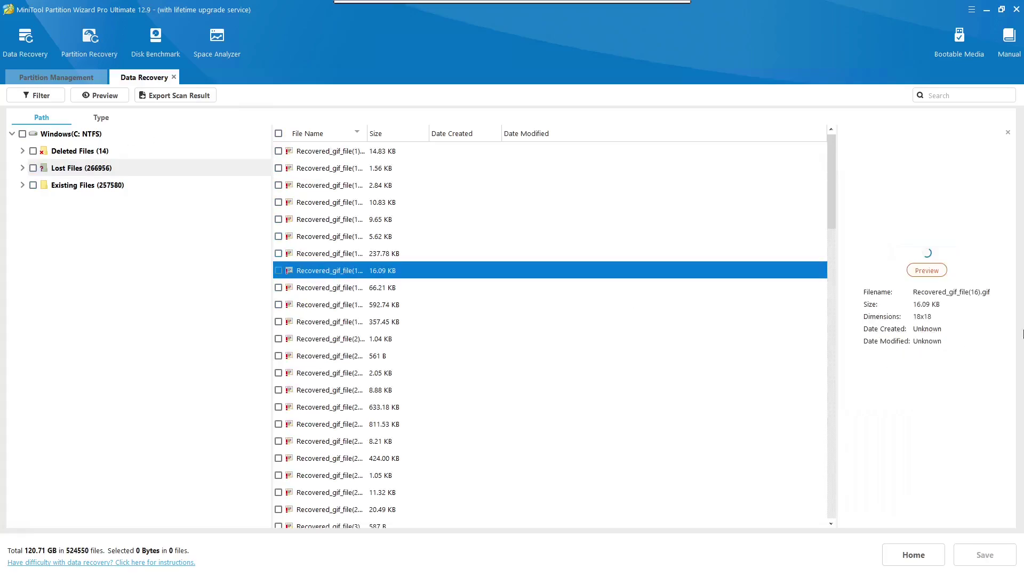
click(457, 223)
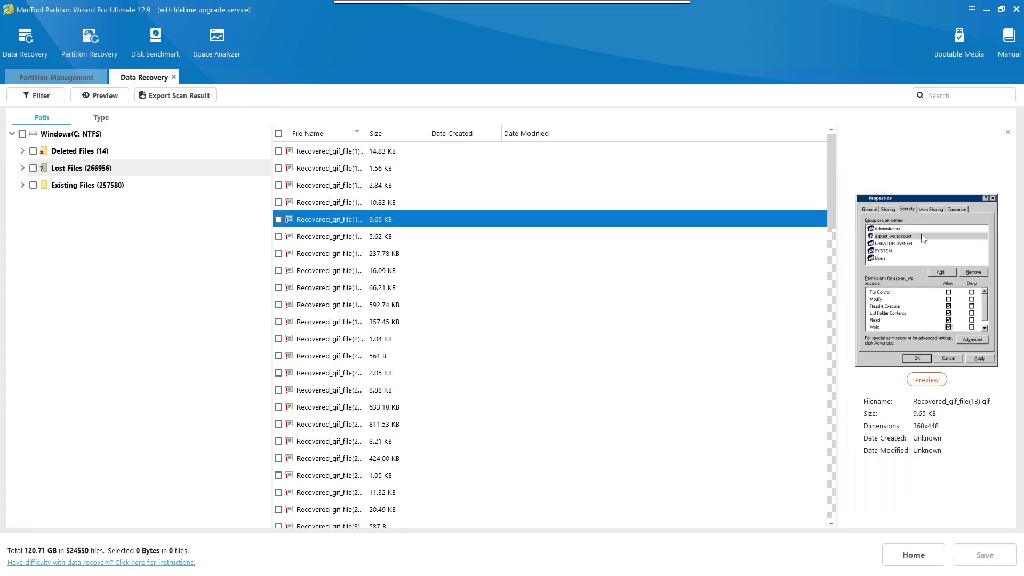
scroll(510, 312, down, 4)
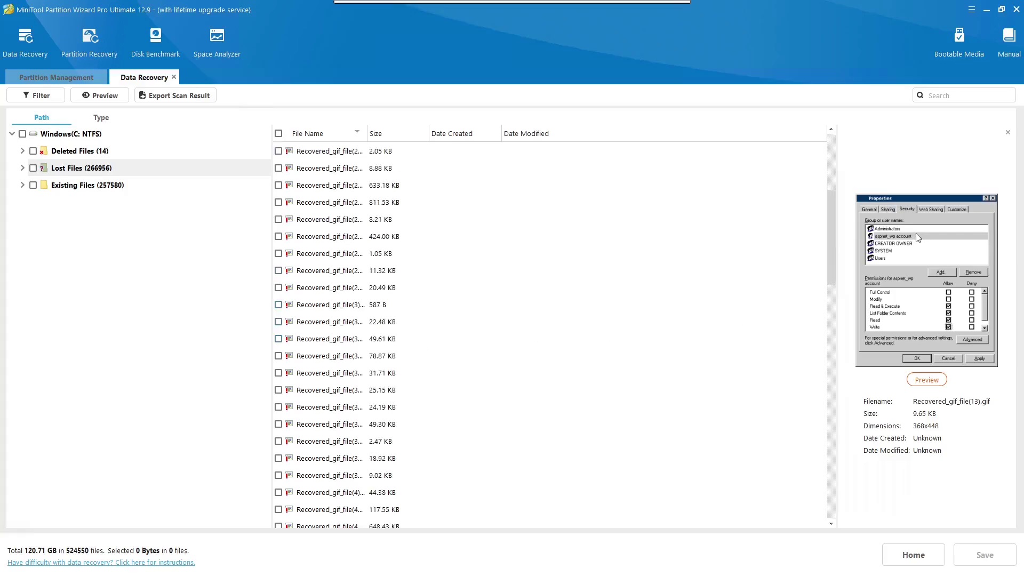
click(372, 390)
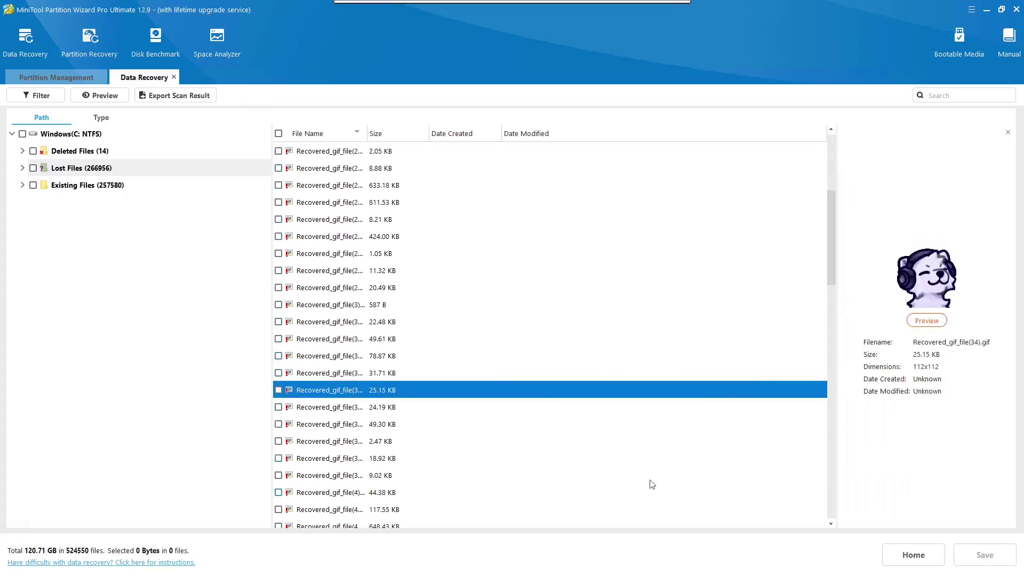
click(420, 236)
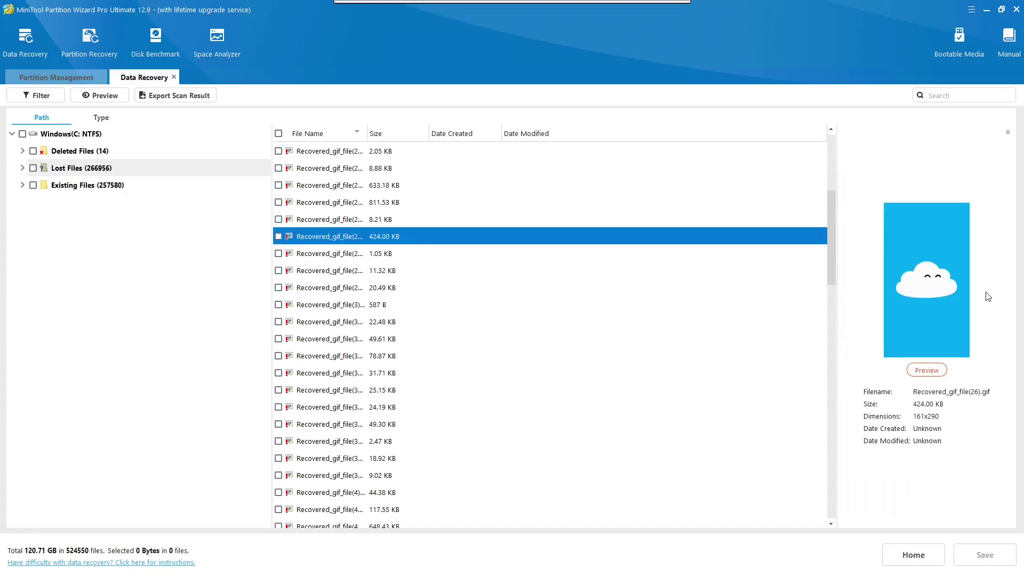
Preview more recovered GIFs through the end of the list, including Recovered_gif_file(50) and Recovered_gif_file(65)
scroll(644, 326, down, 8)
click(410, 307)
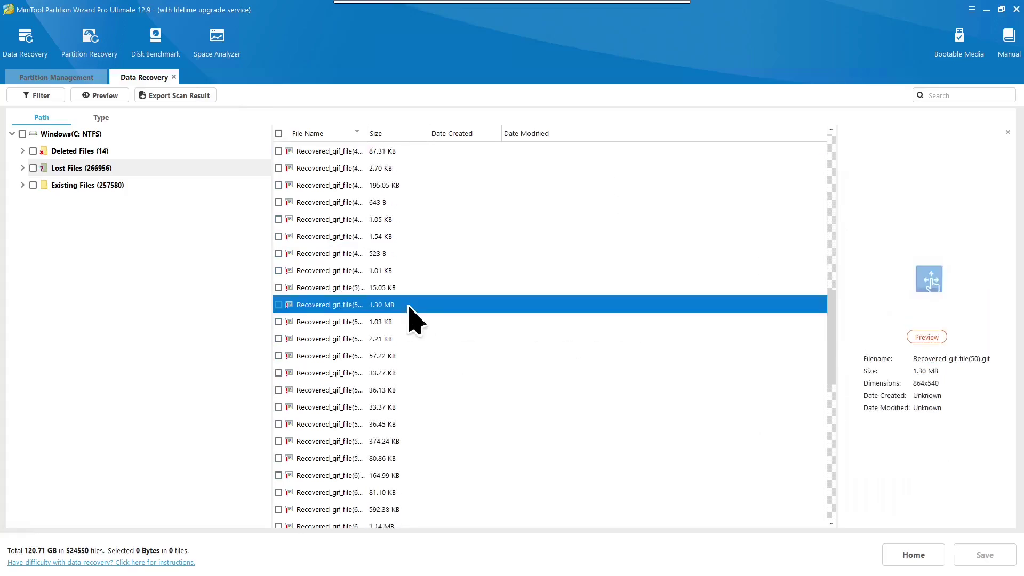
scroll(424, 354, down, 4)
click(425, 355)
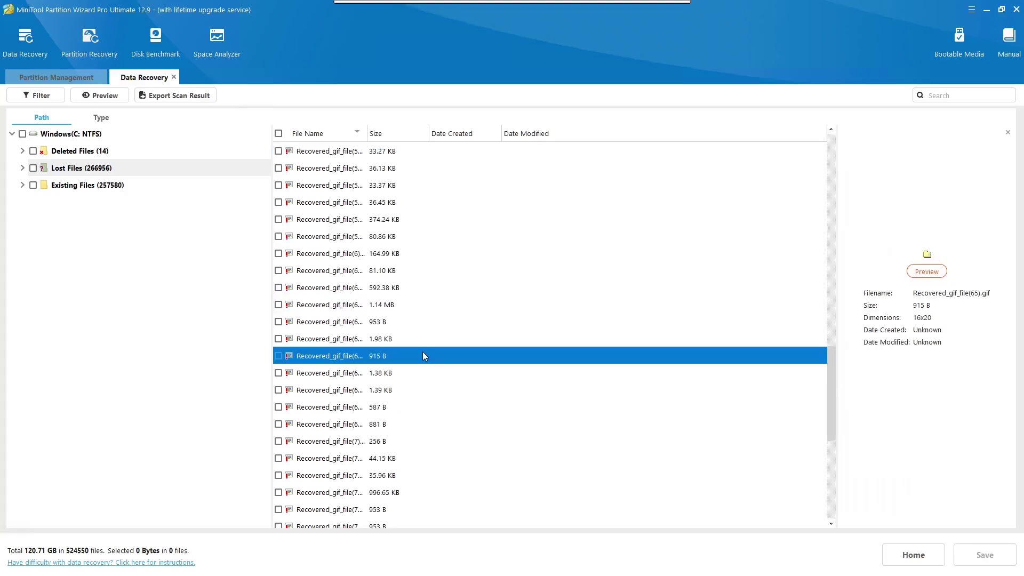
scroll(423, 356, down, 3)
click(423, 355)
scroll(424, 356, down, 3)
click(424, 355)
click(438, 427)
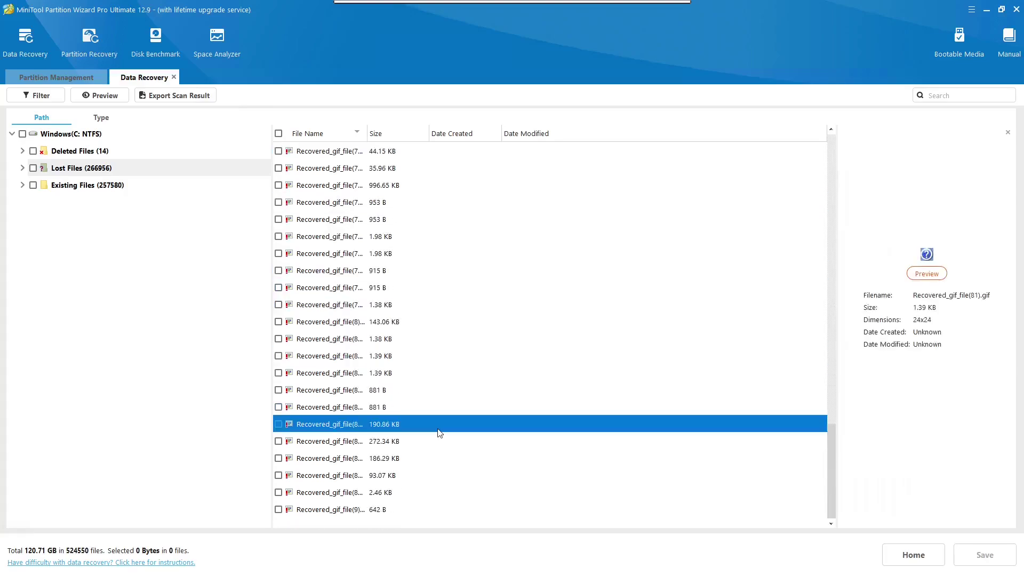
Open the 1200~1600 group of JPEG Graphics file under Lost Files and preview Recovered_jpg_file(1220)
click(25, 168)
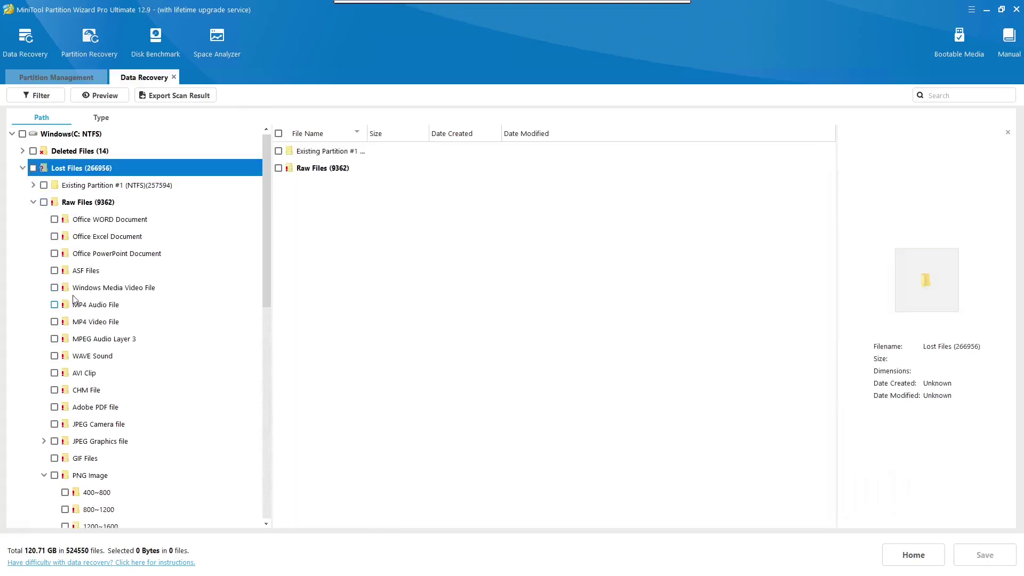
scroll(74, 299, down, 4)
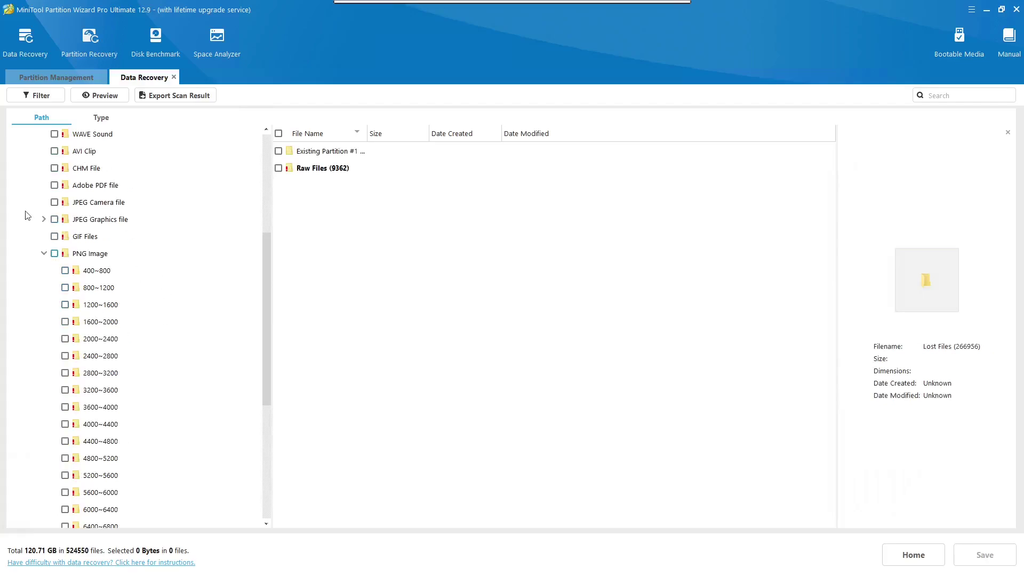
click(43, 219)
click(101, 270)
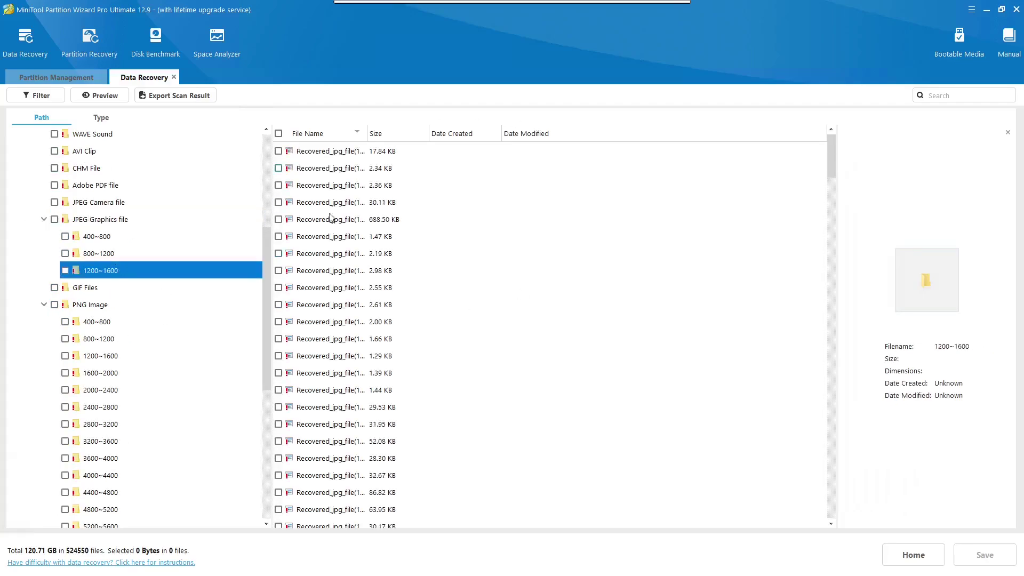
click(417, 321)
click(623, 475)
Preview further recovered JPGs down the 1200~1600 list, including Recovered_jpg_file(1229), Recovered_jpg_file(1247) and Recovered_jpg_file(1256)
scroll(542, 444, down, 3)
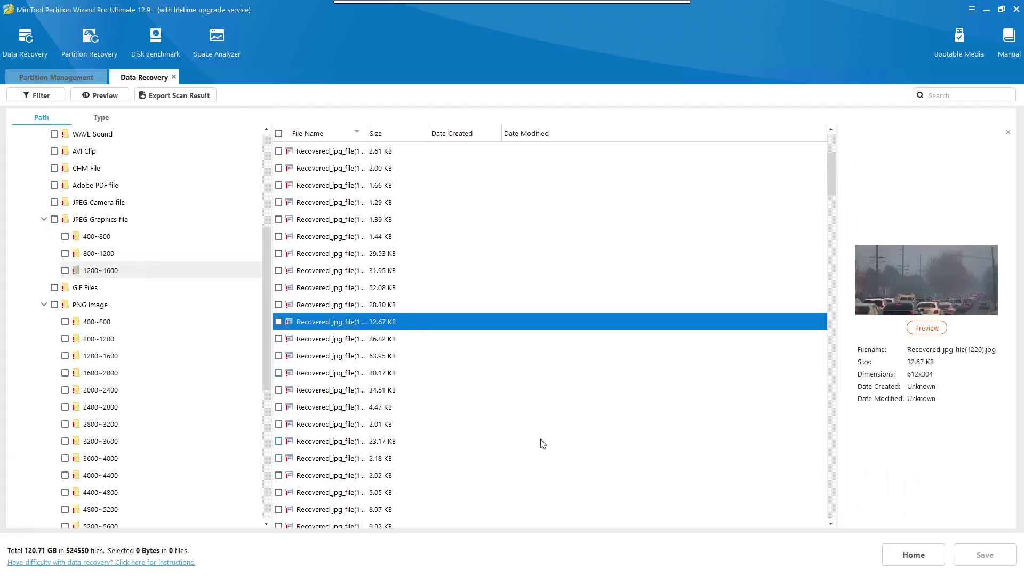
scroll(543, 444, down, 1)
click(501, 410)
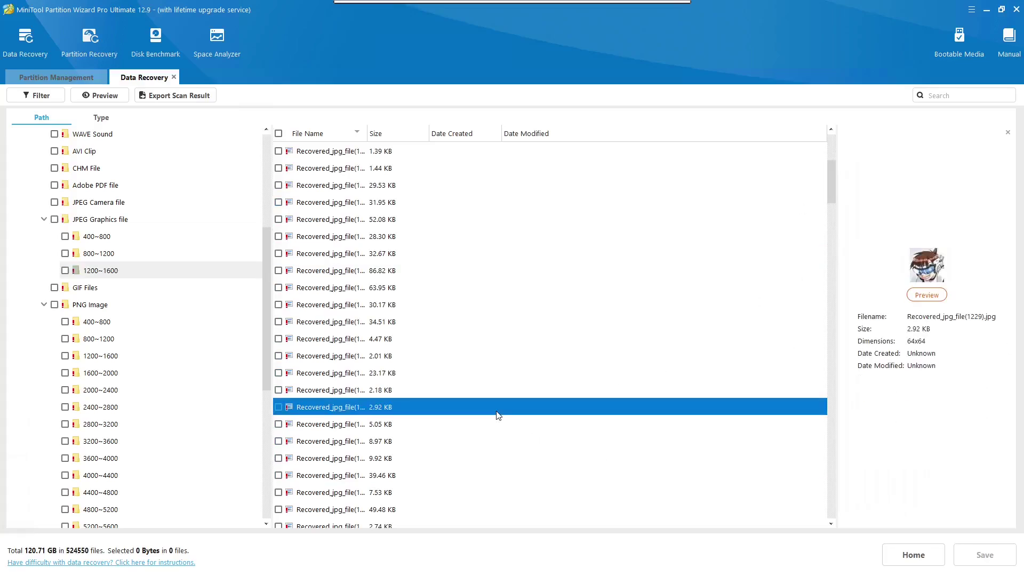
scroll(497, 415, down, 6)
click(497, 411)
scroll(497, 415, down, 3)
click(497, 410)
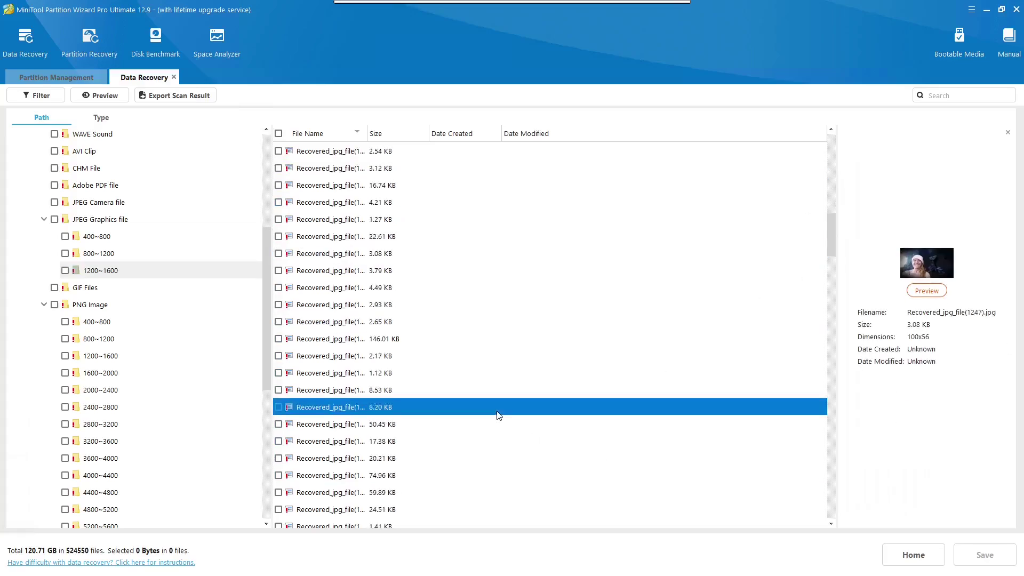
scroll(497, 414, down, 2)
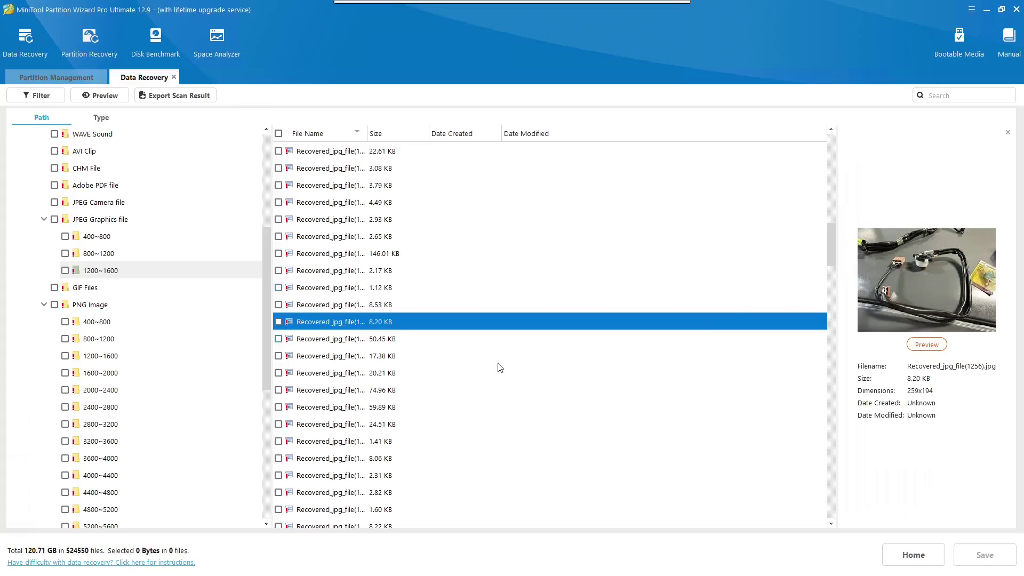
Mark the 50.45 KB recovered JPG for recovery and preview the neighbouring JPGs, ending with Recovered_jpg_file(1255)
click(436, 337)
key(space)
click(443, 358)
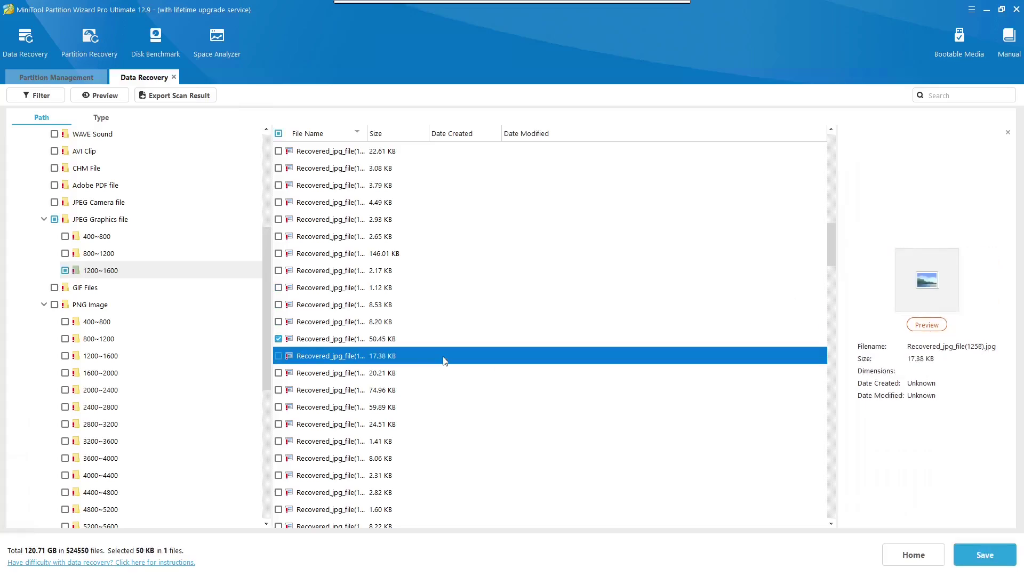
click(445, 311)
click(446, 285)
click(449, 302)
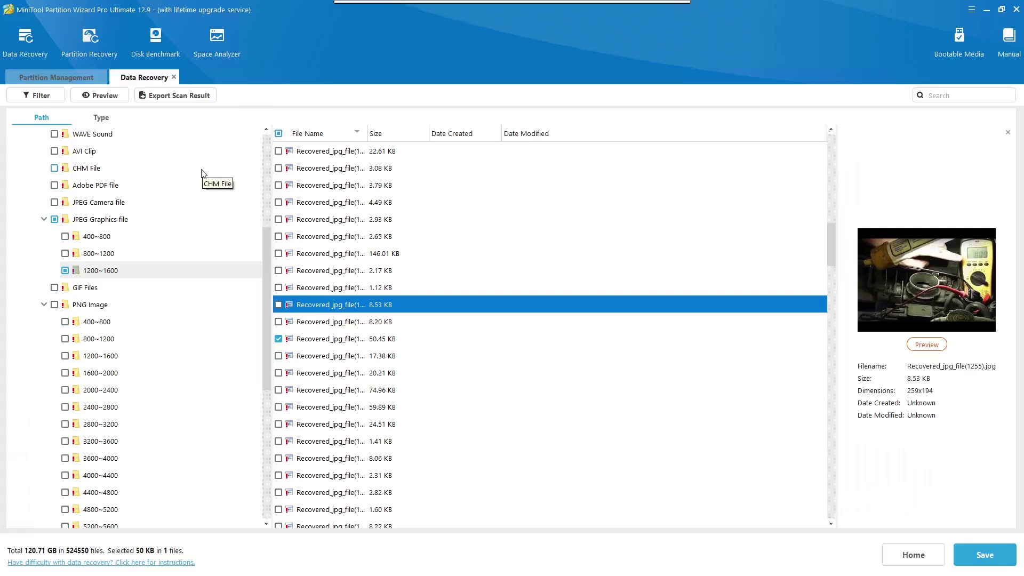
Collapse the JPEG Graphics file, PNG Image and Raw Files folders in the recovery results tree
click(44, 219)
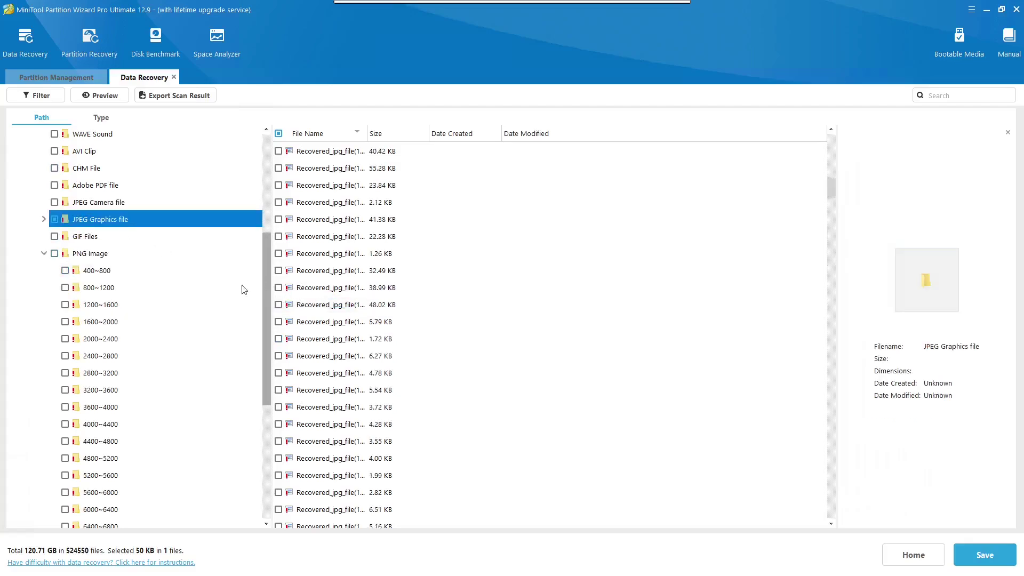
click(43, 253)
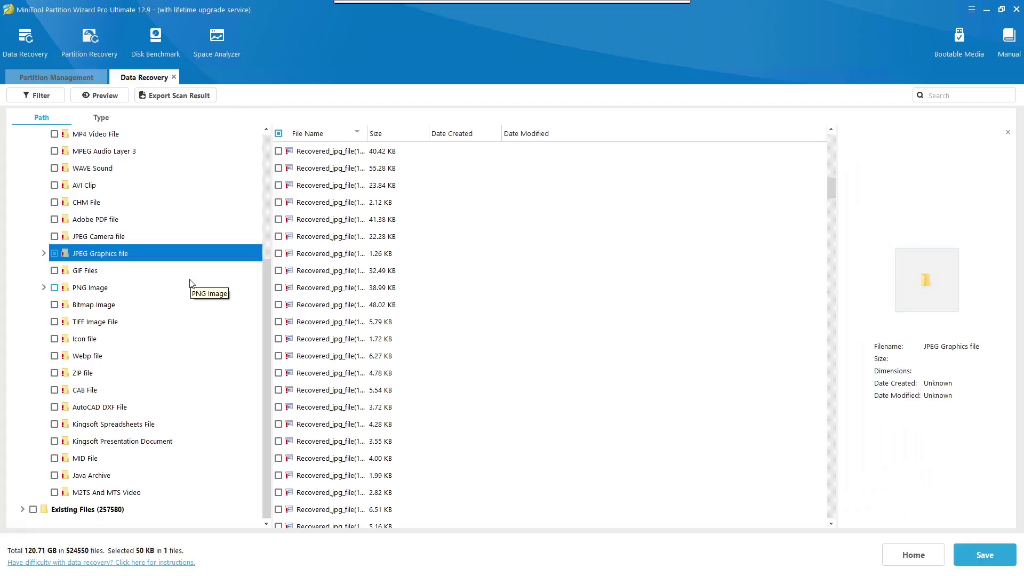
scroll(190, 283, up, 4)
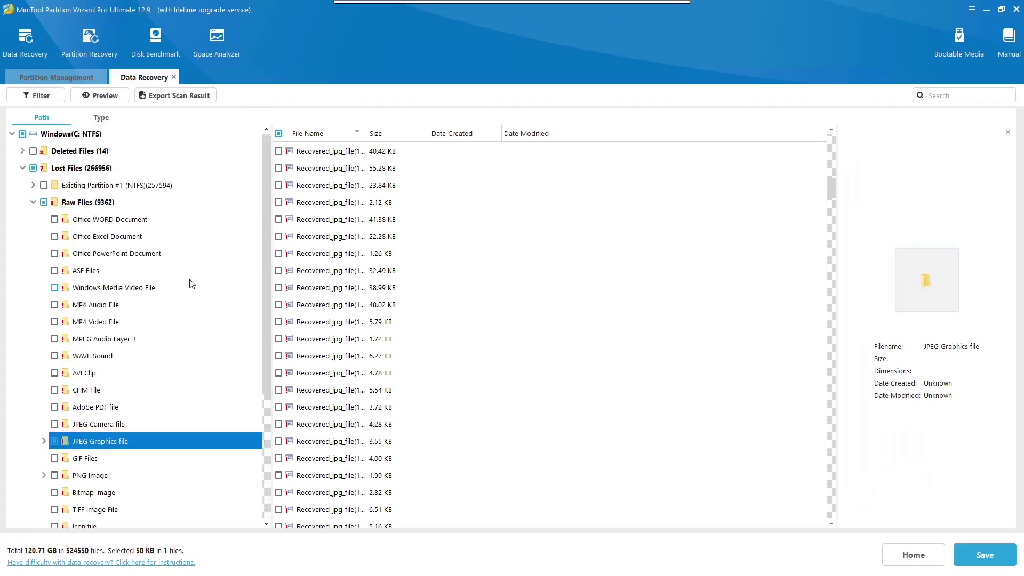
click(33, 203)
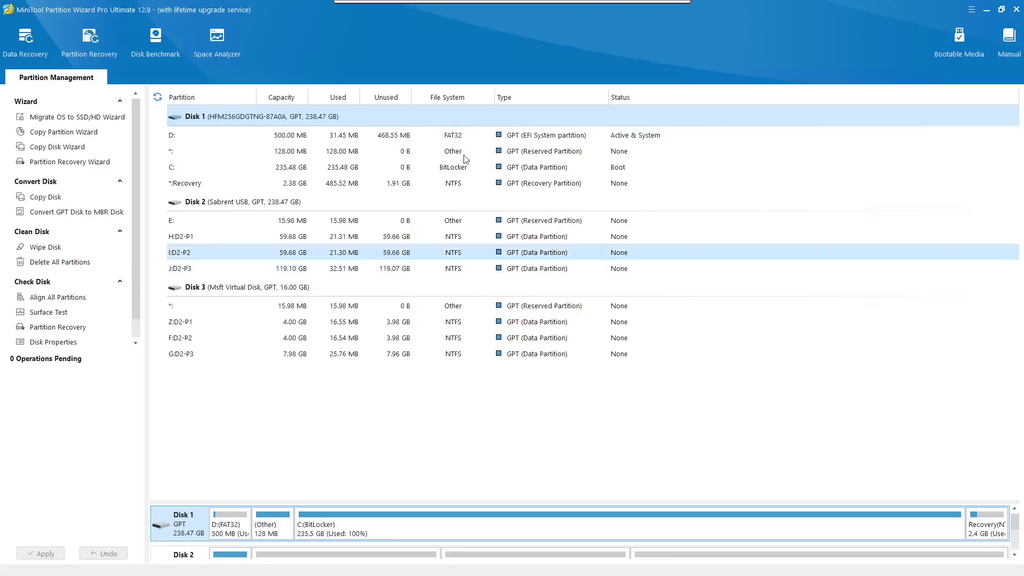
Scan drive C with Space Analyzer and expand the Windows folder to examine how its subfolders use space
click(208, 34)
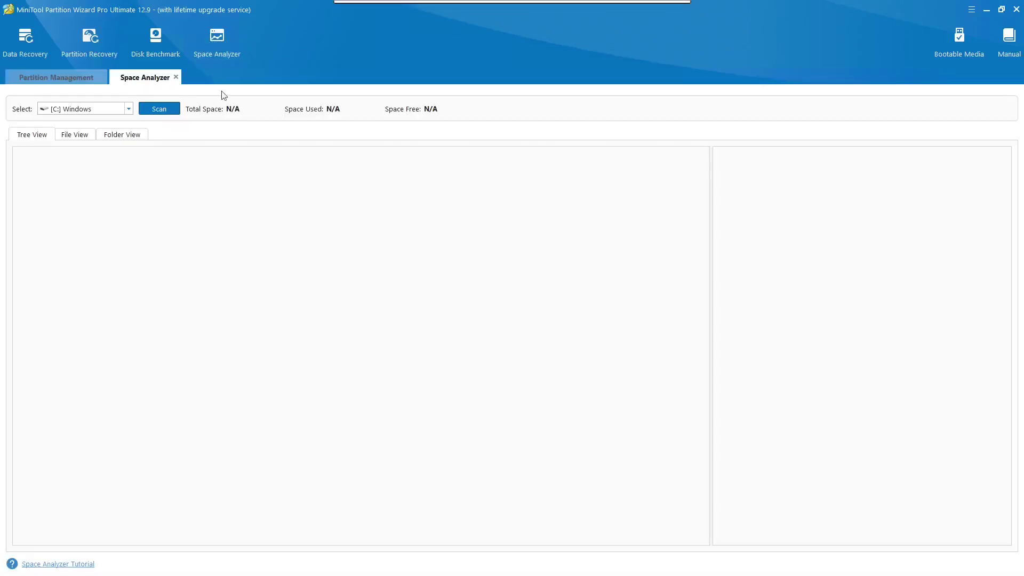
click(162, 113)
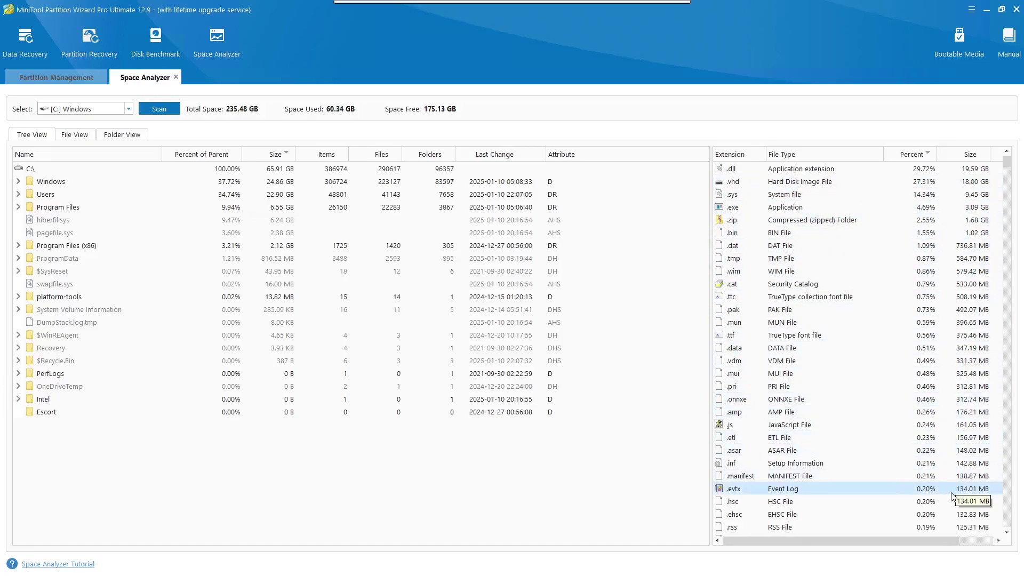
click(19, 181)
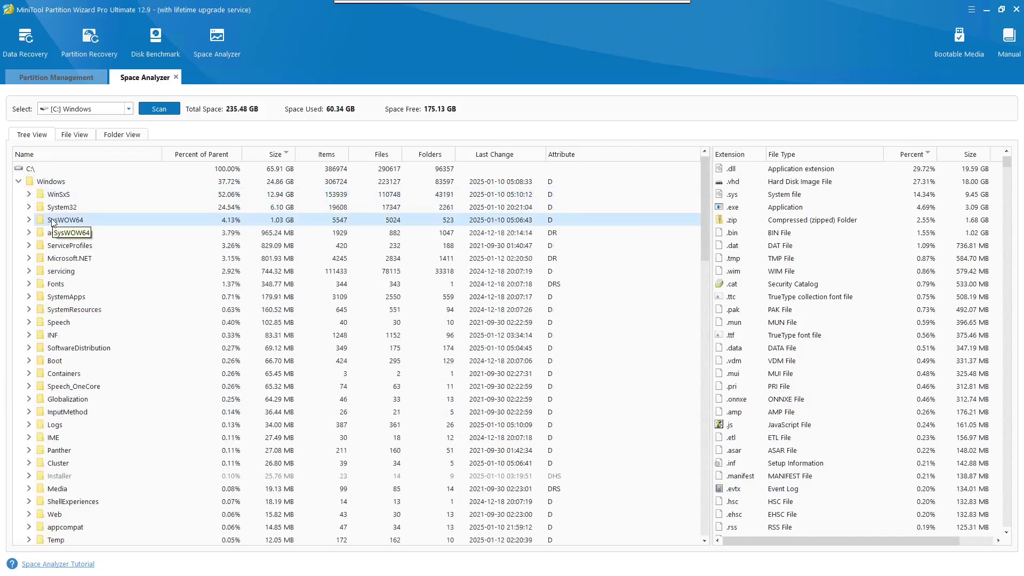
Check the System32 folder's space use, then collapse the Windows folder to compare the top-level folders on drive C
click(242, 207)
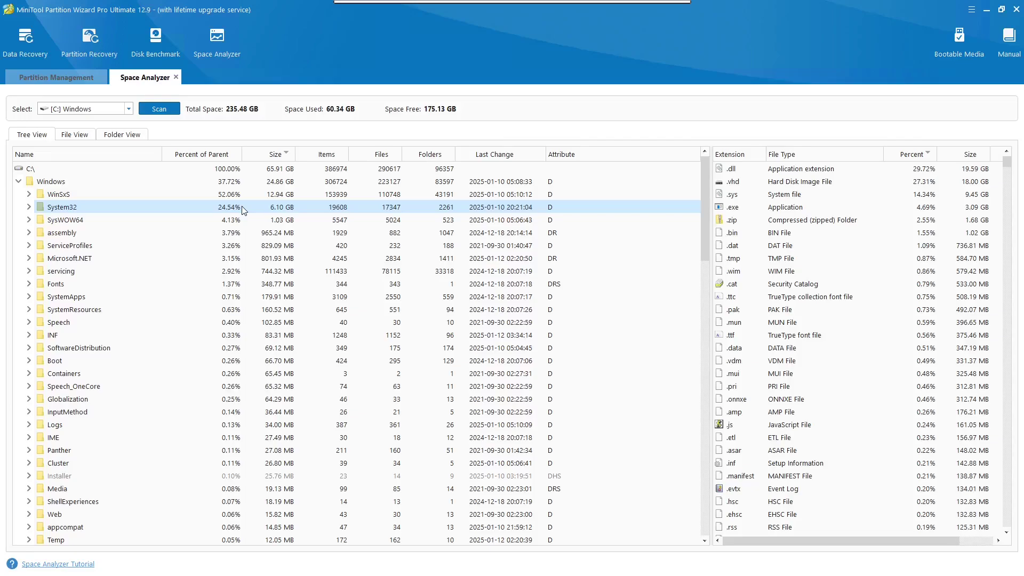
click(18, 181)
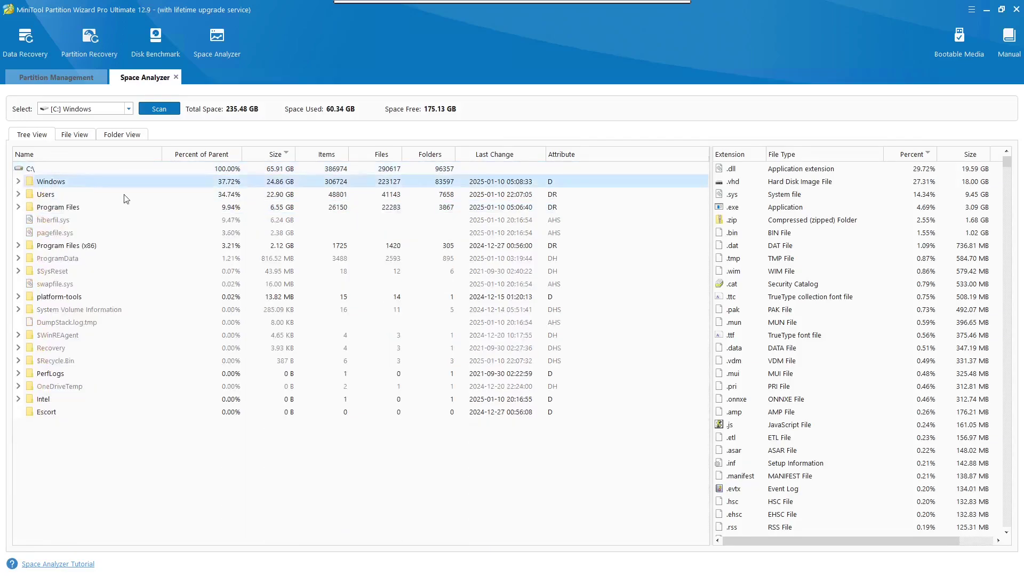
click(160, 207)
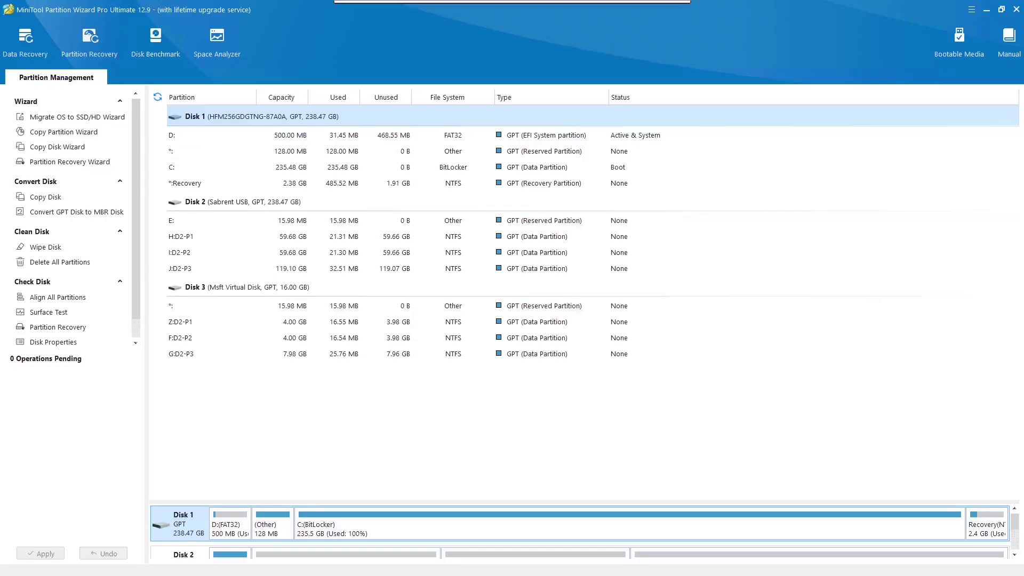
Review the Disk Benchmark drive and transfer size options, then start a sequential test on drive C from 4 KB to 32 KB
click(152, 40)
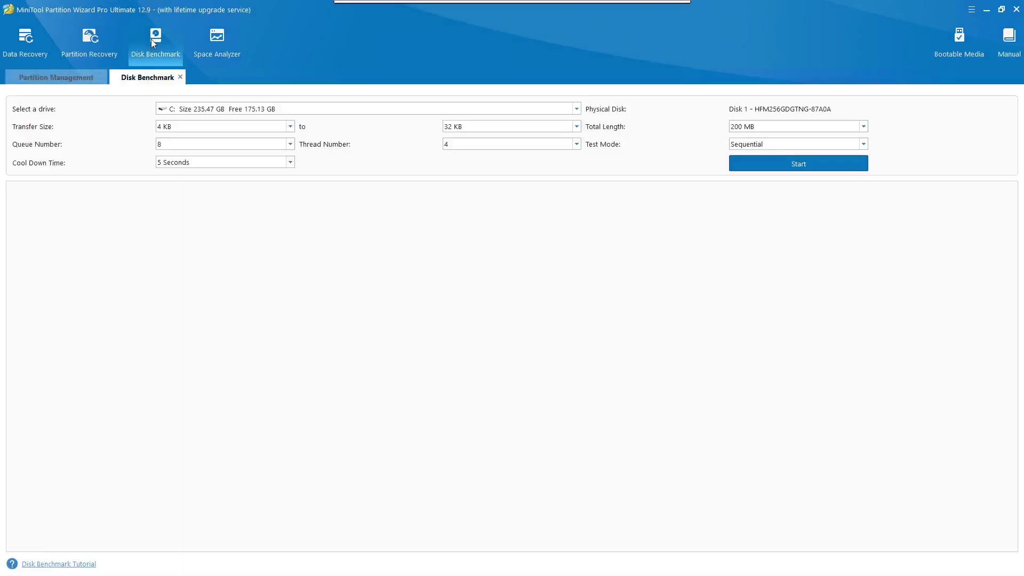
click(230, 109)
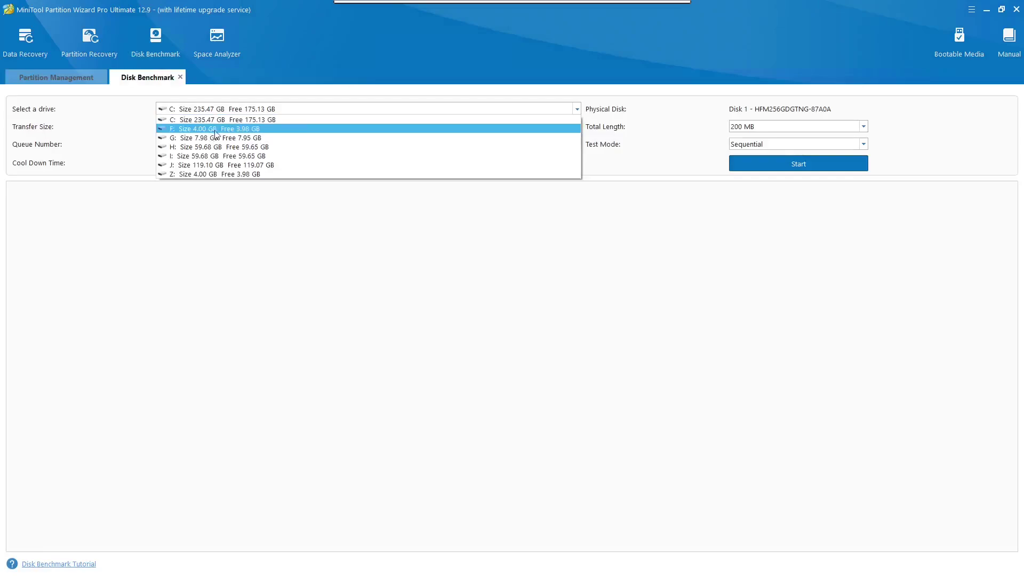
click(267, 236)
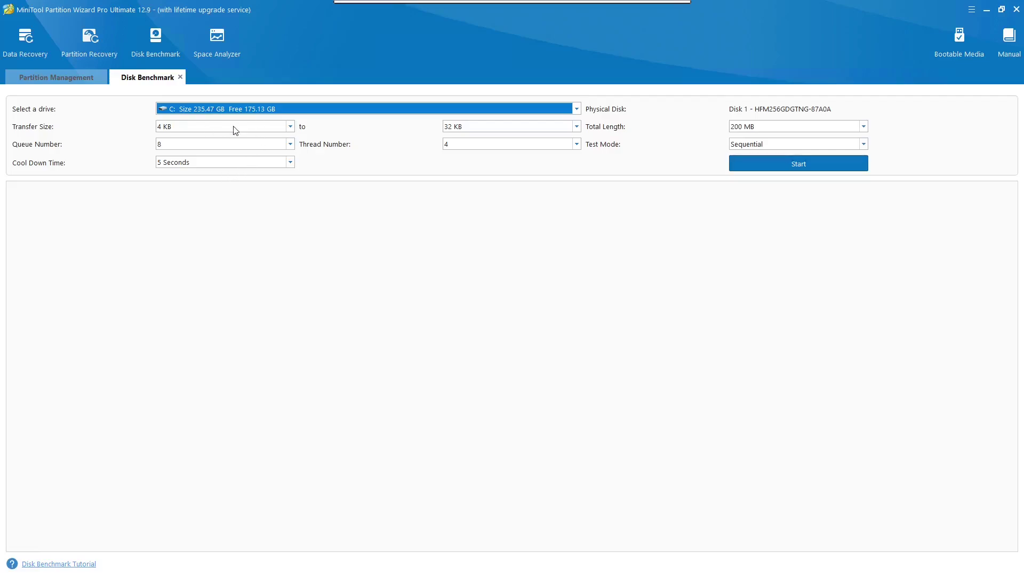
click(220, 128)
click(512, 124)
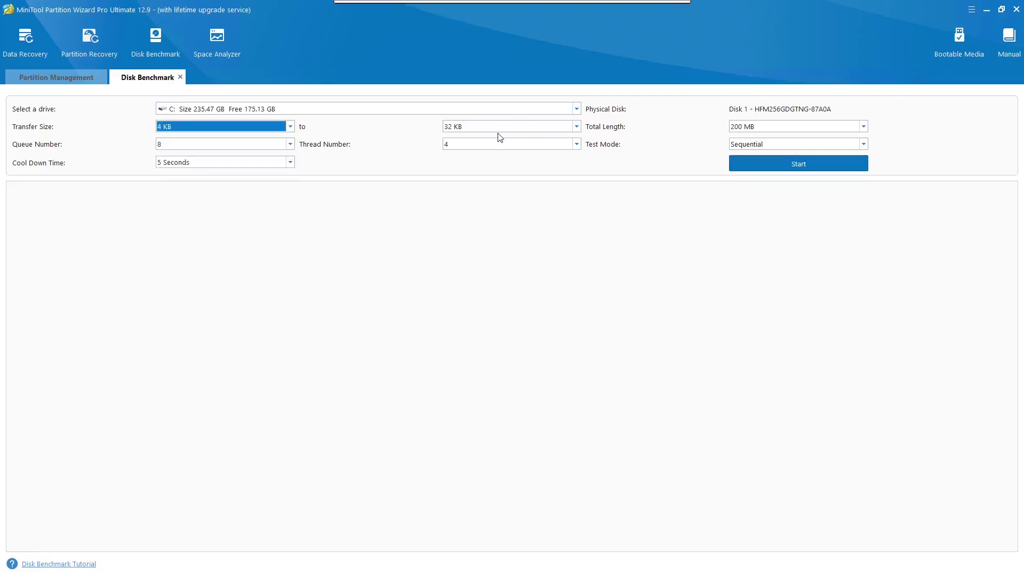
click(501, 128)
click(352, 162)
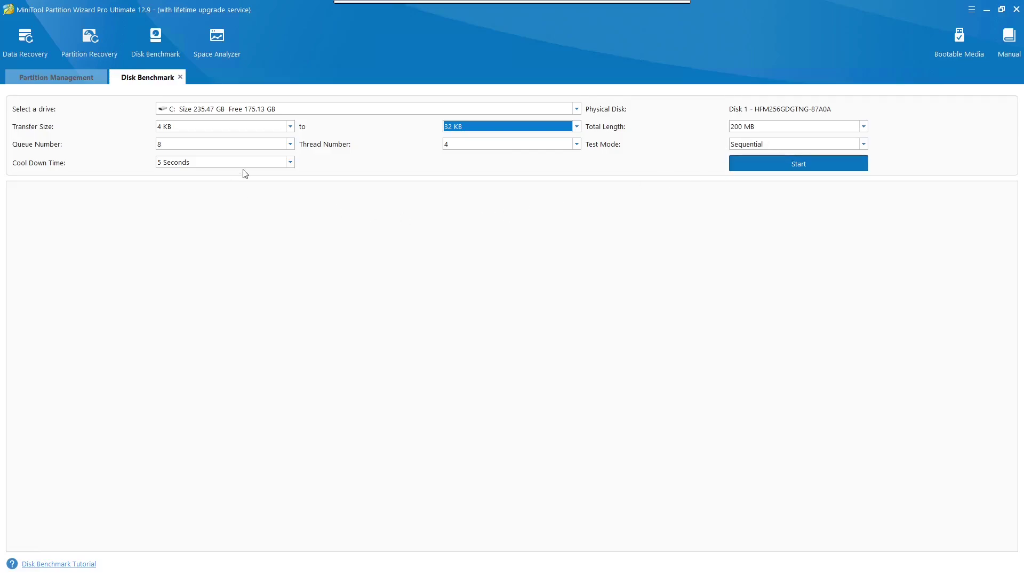
click(758, 170)
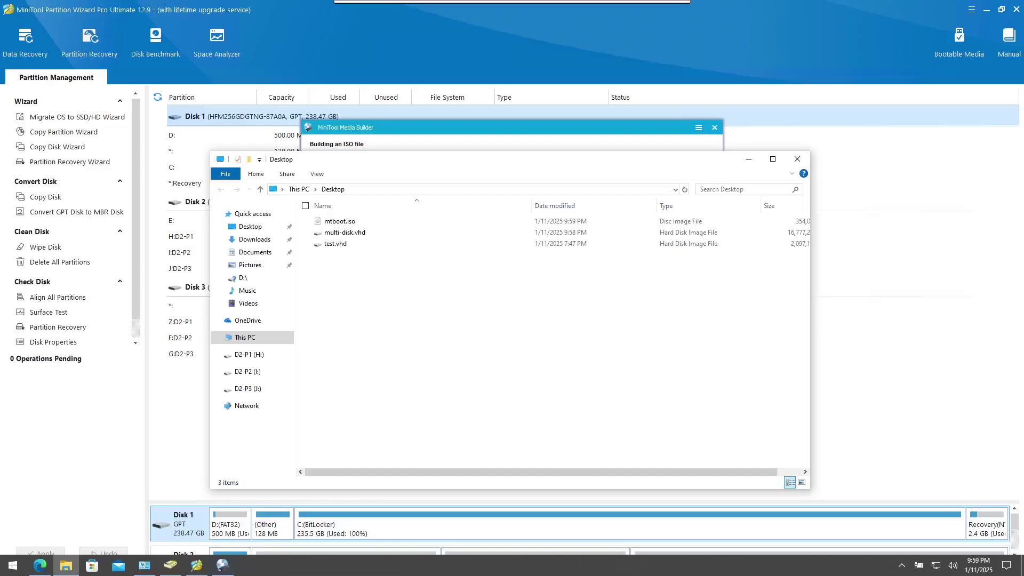
Locate the built mtboot.iso on the Desktop, move the folder window aside and finish the Media Builder wizard
click(327, 221)
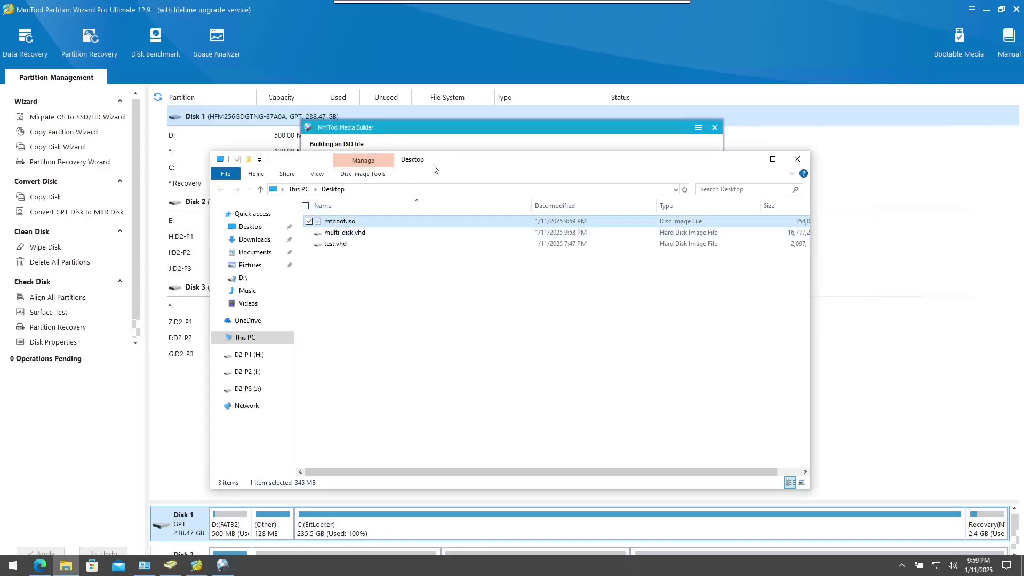
drag(432, 168, 428, 263)
click(461, 189)
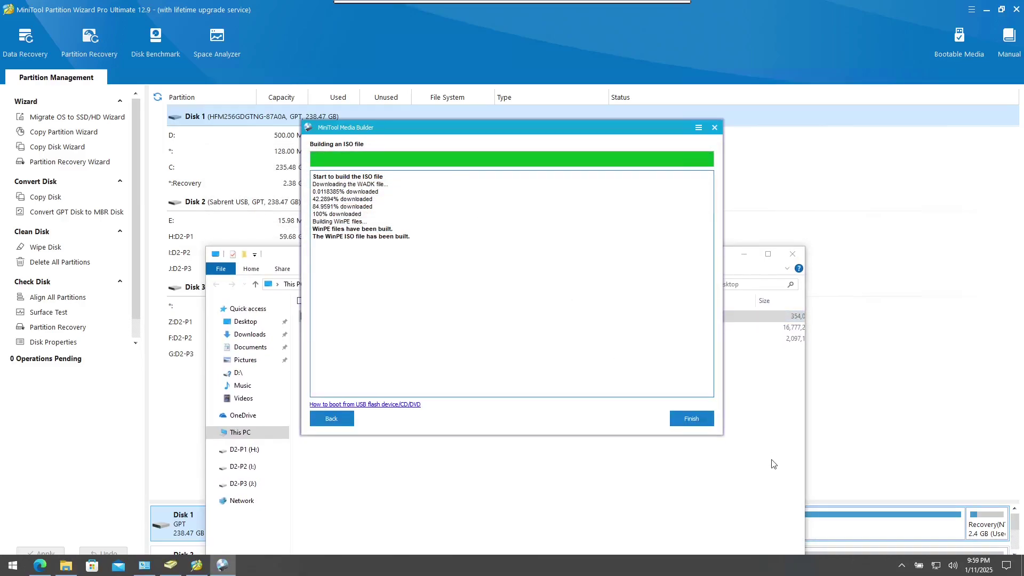
click(692, 421)
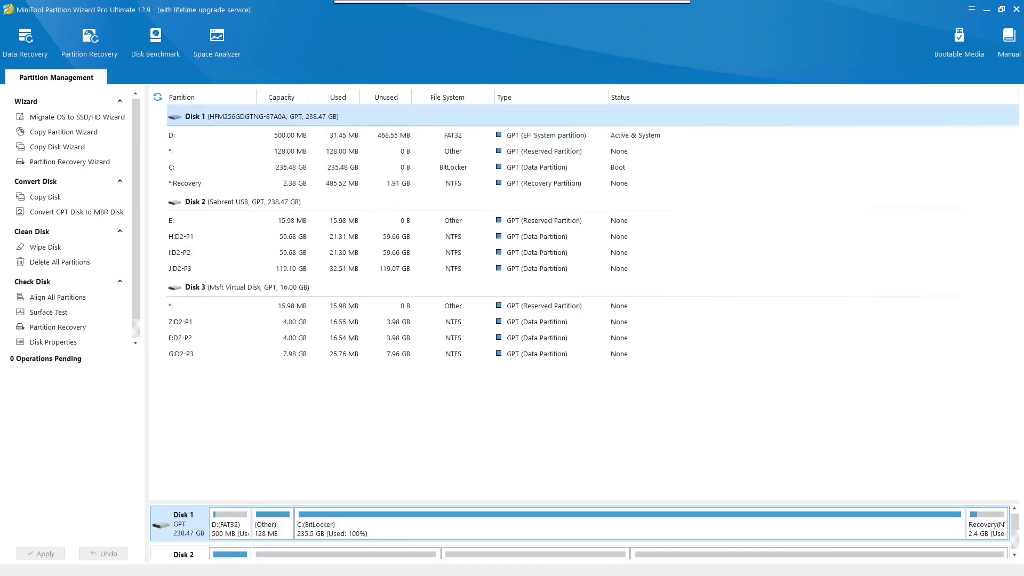